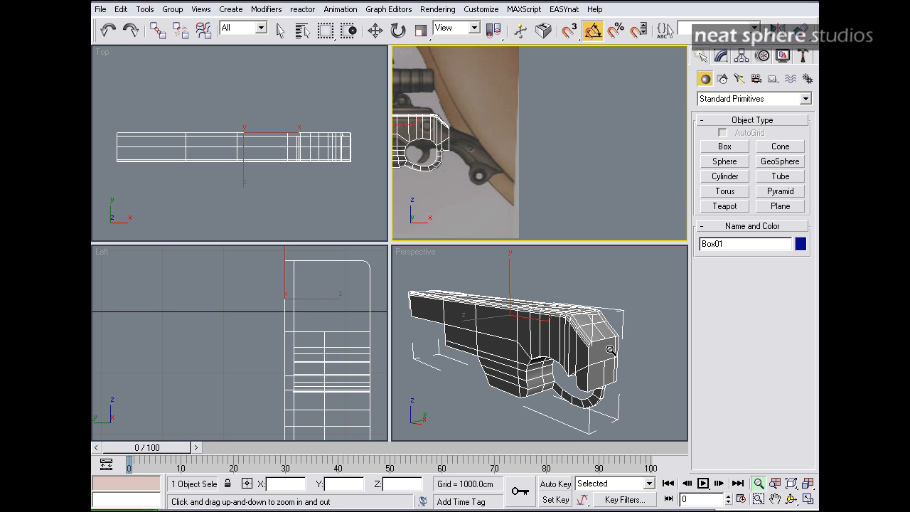
Examine the gun body's rear end in the Perspective view against the stock in the Front view reference image
{"action": "middle_click_drag", "start_coordinate": [594, 348], "coordinate": [541, 343], "text": "alt"}
{"action": "middle_click_drag", "start_coordinate": [449, 212], "coordinate": [596, 207]}
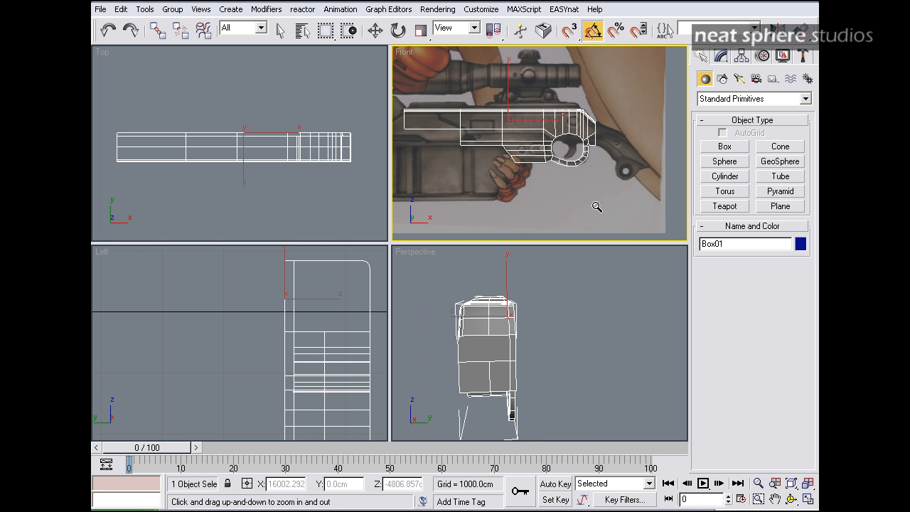
{"action": "middle_click_drag", "start_coordinate": [516, 390], "coordinate": [579, 320], "text": "alt"}
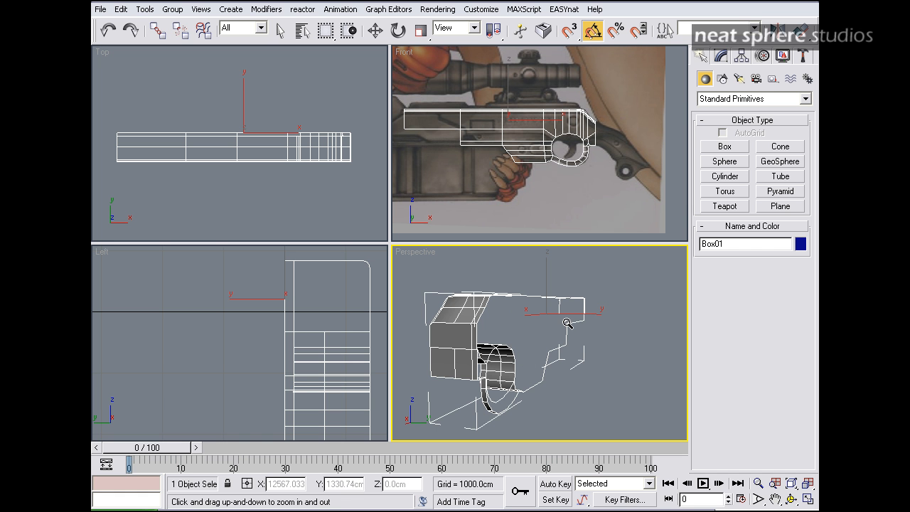
{"action": "middle_click_drag", "start_coordinate": [532, 333], "coordinate": [558, 319], "text": "alt"}
{"action": "middle_click_drag", "start_coordinate": [583, 195], "coordinate": [467, 185]}
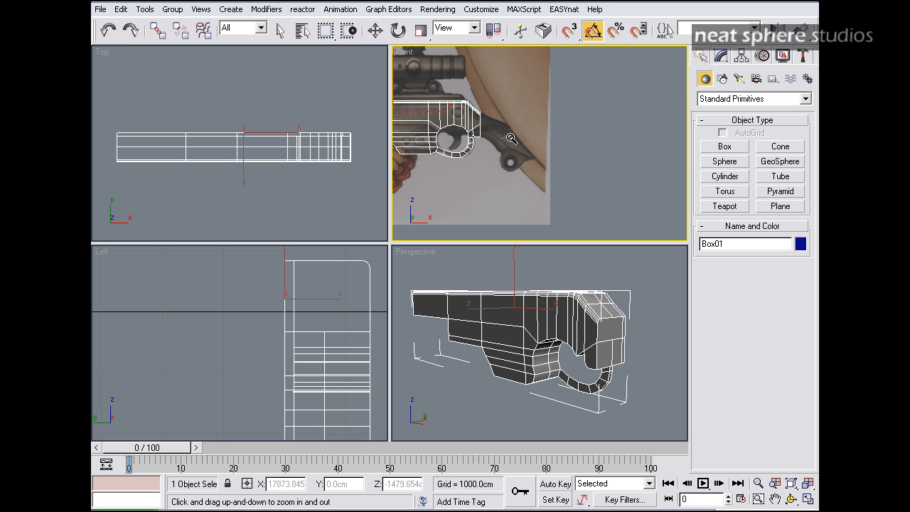
{"action": "middle_click_drag", "start_coordinate": [611, 366], "coordinate": [509, 378], "text": "alt"}
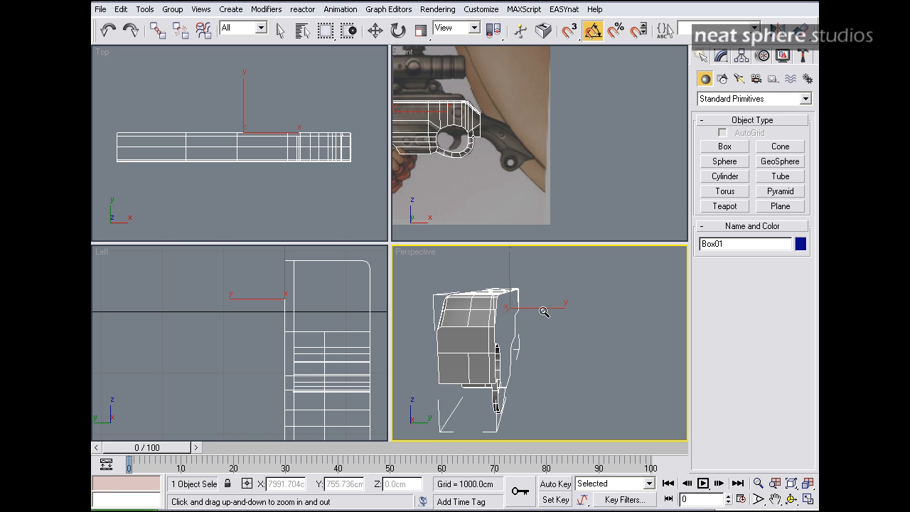
{"action": "middle_click_drag", "start_coordinate": [485, 324], "coordinate": [545, 334], "text": "alt"}
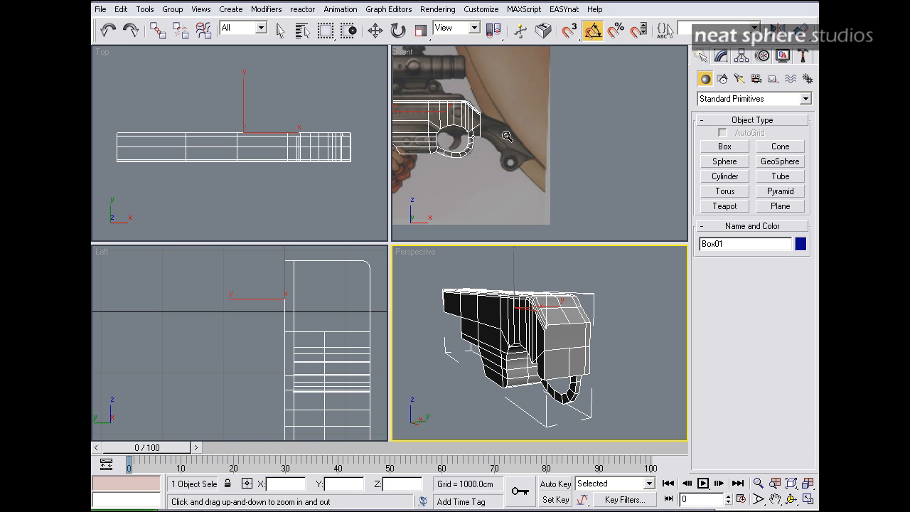
Select the five polygons that form the flat rear end face of the gun body
{"action": "left_click", "coordinate": [719, 56]}
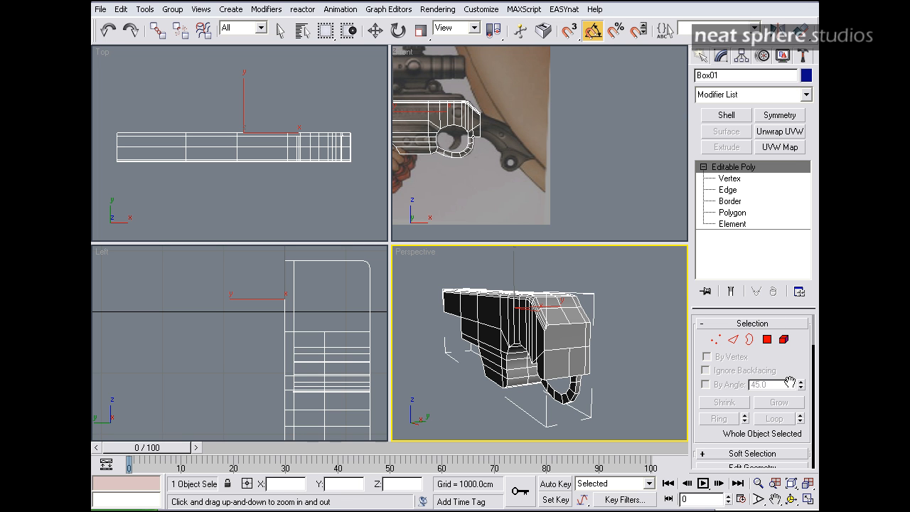
{"action": "left_click", "coordinate": [767, 339]}
{"action": "left_click", "coordinate": [587, 358]}
{"action": "scroll", "coordinate": [603, 355], "scroll_direction": "up", "scroll_amount": 5}
{"action": "right_click", "coordinate": [603, 338]}
{"action": "left_click", "coordinate": [590, 306], "text": "ctrl"}
{"action": "left_click", "coordinate": [569, 315], "text": "ctrl"}
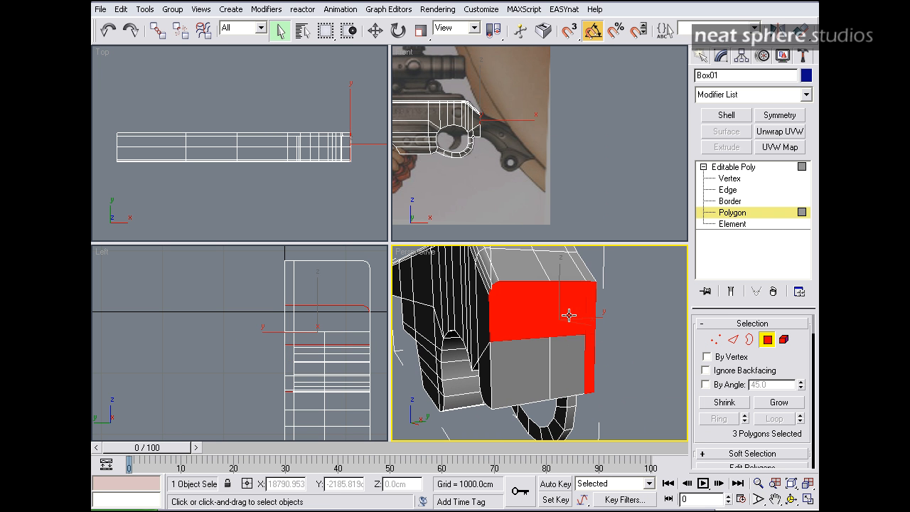
{"action": "left_click", "coordinate": [571, 357], "text": "ctrl"}
{"action": "left_click", "coordinate": [544, 361], "text": "ctrl"}
{"action": "middle_click_drag", "start_coordinate": [544, 361], "coordinate": [625, 384], "text": "alt"}
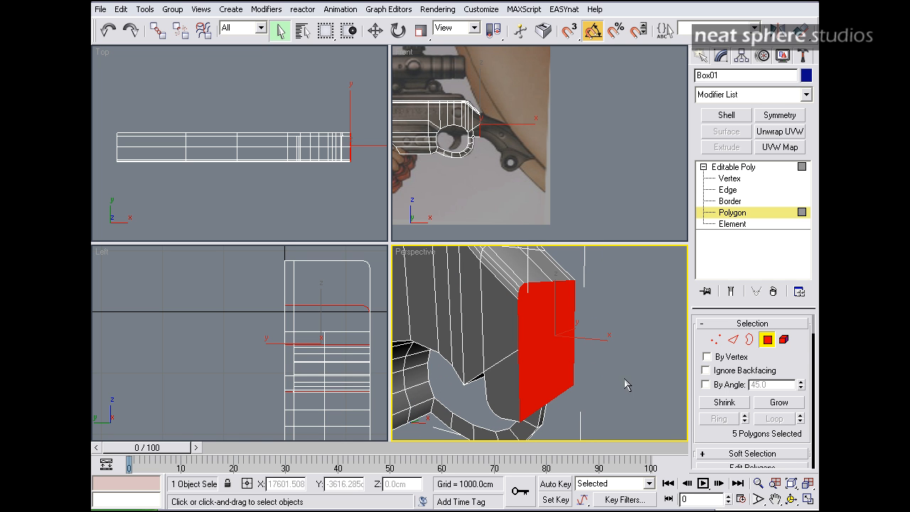
Try to extrude the rear end polygons backwards and lower the extruded face to follow the reference stock
{"action": "scroll", "coordinate": [702, 429], "scroll_direction": "down", "scroll_amount": 5}
{"action": "left_click", "coordinate": [708, 346]}
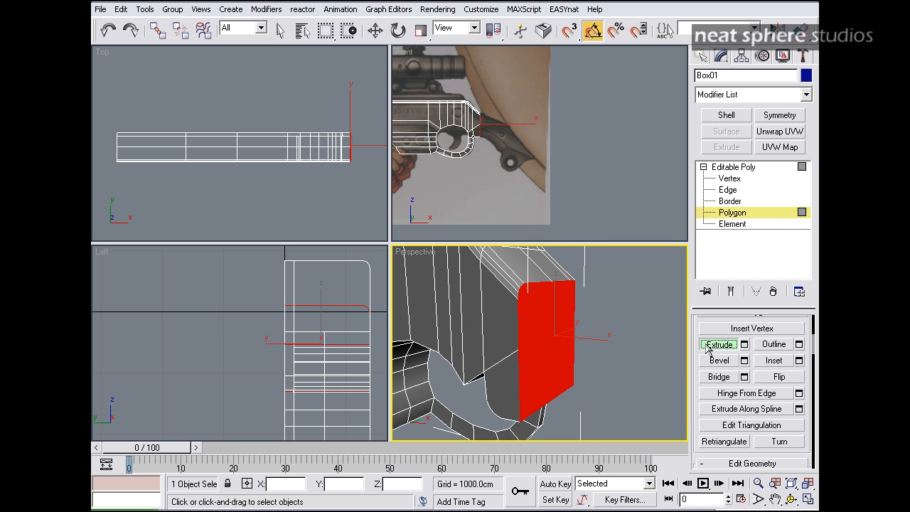
{"action": "left_click_drag", "start_coordinate": [543, 358], "coordinate": [558, 338]}
{"action": "right_click", "coordinate": [506, 124]}
{"action": "key", "text": "w"}
{"action": "left_click_drag", "start_coordinate": [514, 115], "coordinate": [514, 124]}
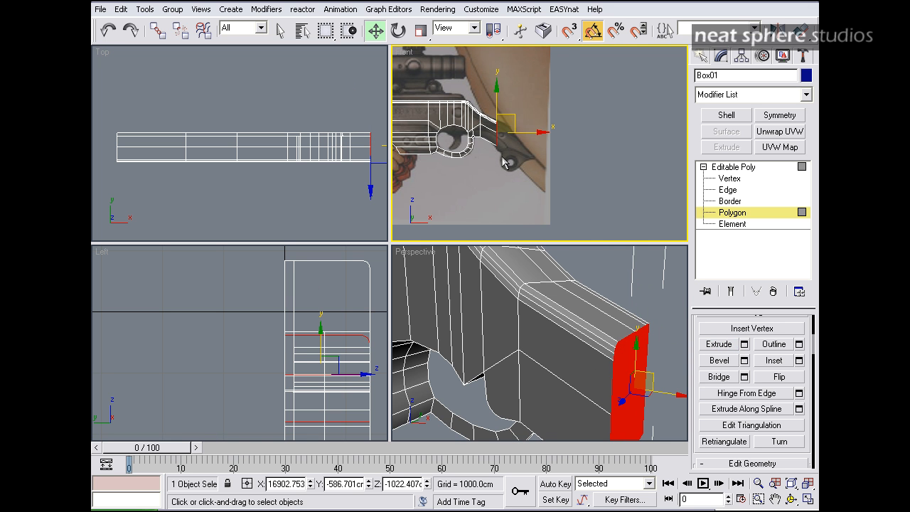
Try scaling the extruded end face vertically to fit the stock's thickness in the Front view
{"action": "scroll", "coordinate": [503, 158], "scroll_direction": "up", "scroll_amount": 6}
{"action": "middle_click_drag", "start_coordinate": [448, 164], "coordinate": [590, 185]}
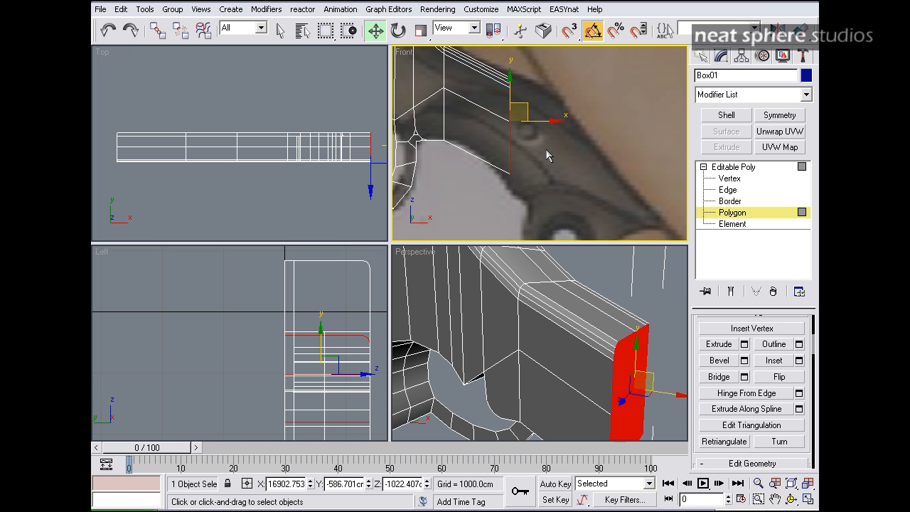
{"action": "key", "text": "r"}
{"action": "left_click_drag", "start_coordinate": [512, 71], "coordinate": [513, 68]}
{"action": "middle_click_drag", "start_coordinate": [516, 152], "coordinate": [547, 168]}
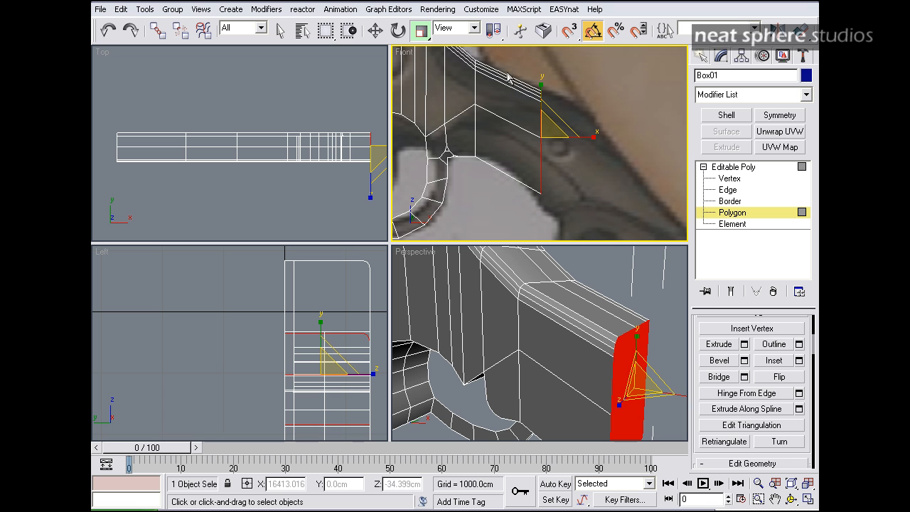
{"action": "left_click", "coordinate": [623, 197]}
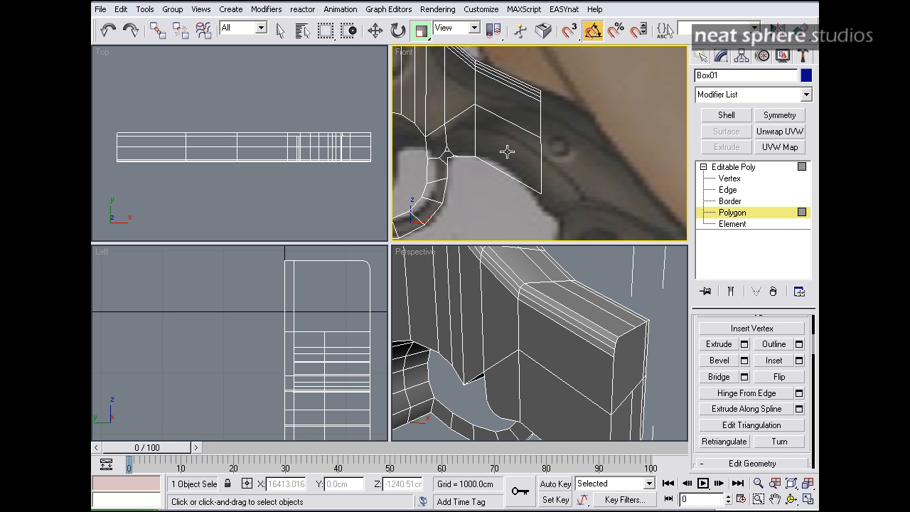
{"action": "left_click", "coordinate": [547, 197]}
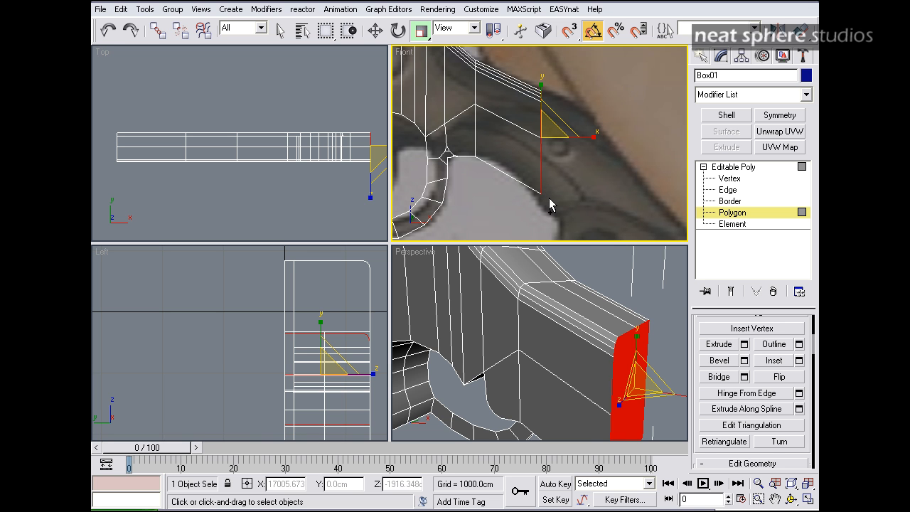
{"action": "left_click", "coordinate": [548, 203]}
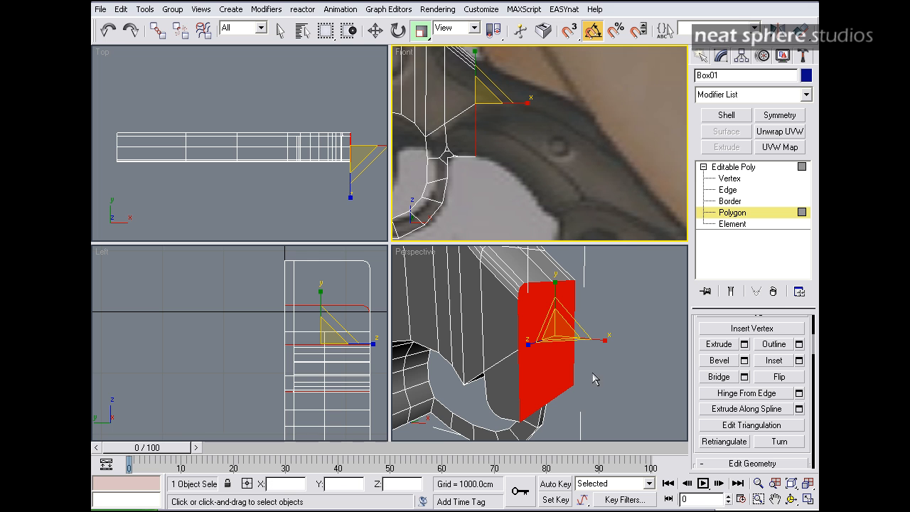
Draw a five-point line in the Front view from the gun's rear edge, along the stock and past the reference image
{"action": "scroll", "coordinate": [524, 159], "scroll_direction": "down", "scroll_amount": 5}
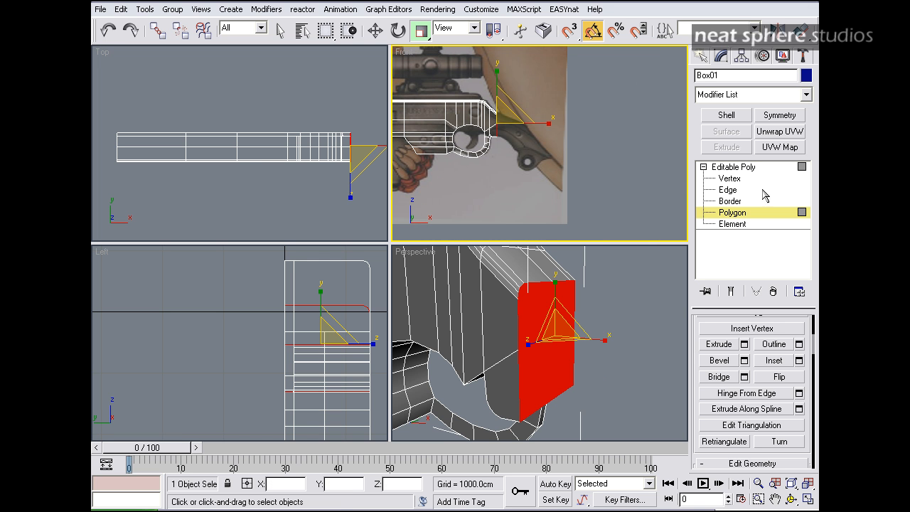
{"action": "left_click", "coordinate": [700, 56]}
{"action": "left_click", "coordinate": [722, 79]}
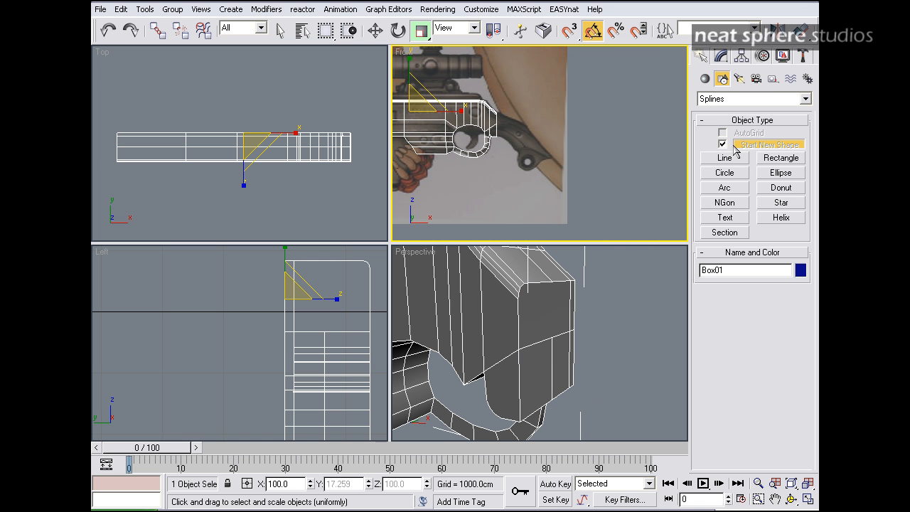
{"action": "left_click", "coordinate": [727, 159]}
{"action": "scroll", "coordinate": [514, 116], "scroll_direction": "down", "scroll_amount": 2}
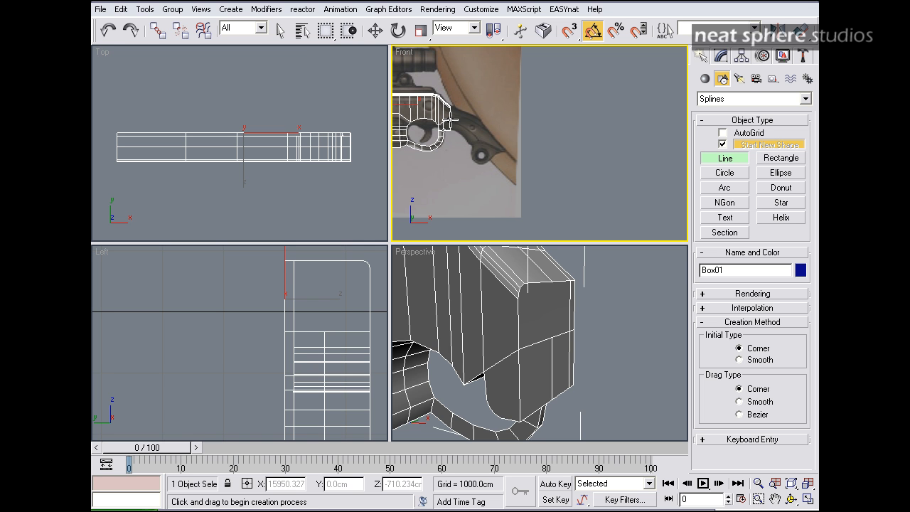
{"action": "scroll", "coordinate": [449, 121], "scroll_direction": "down", "scroll_amount": 2}
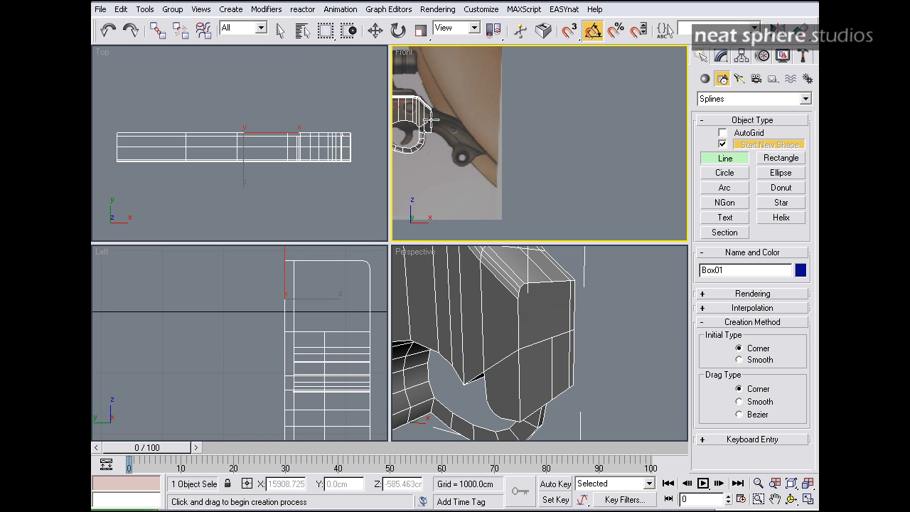
{"action": "left_click", "coordinate": [429, 120]}
{"action": "left_click", "coordinate": [441, 122]}
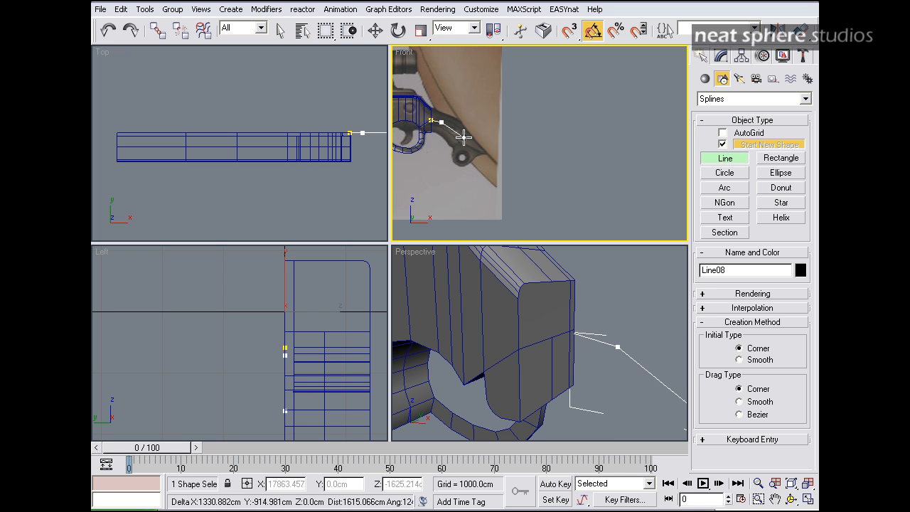
{"action": "left_click", "coordinate": [478, 140]}
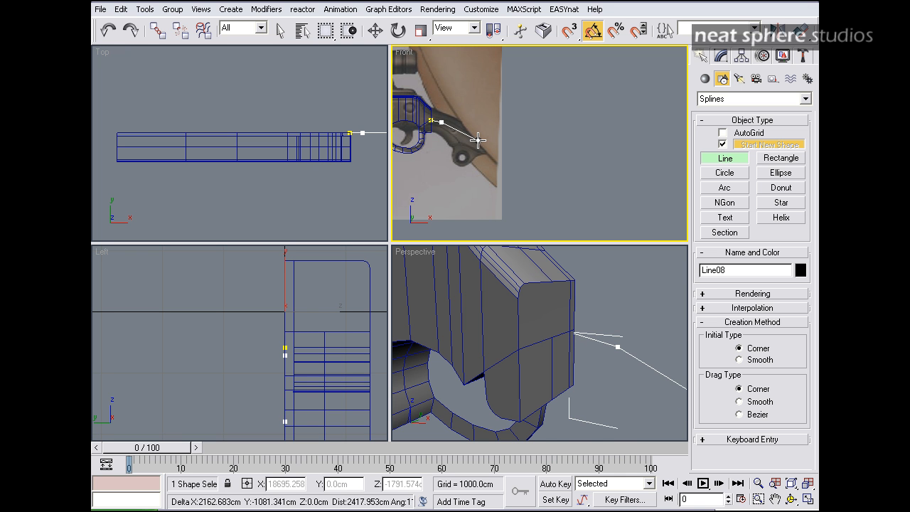
{"action": "left_click", "coordinate": [540, 145]}
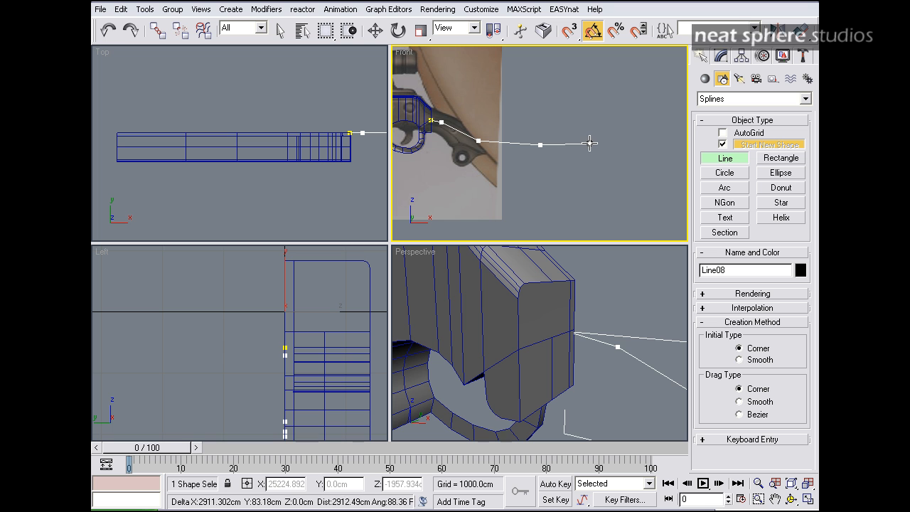
{"action": "left_click", "coordinate": [589, 144]}
{"action": "key", "text": "r"}
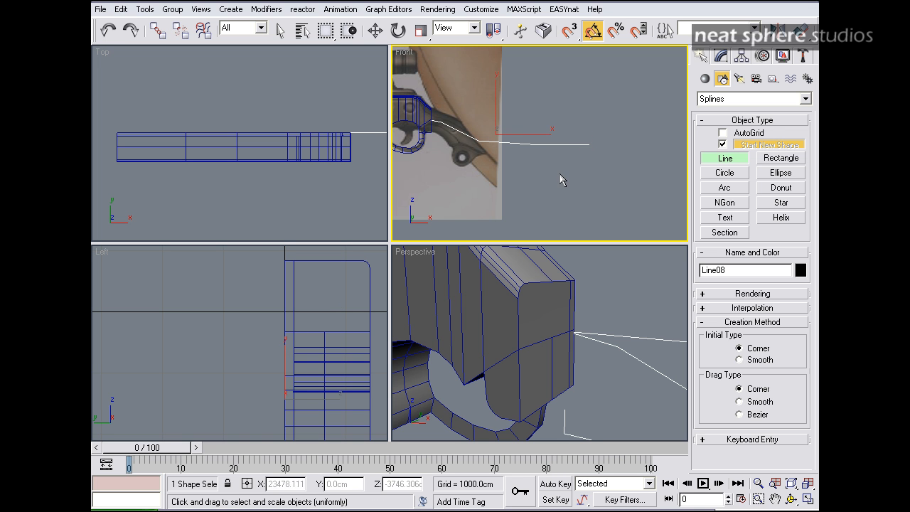
Convert the new line behind the gun body to an Editable Spline
{"action": "scroll", "coordinate": [475, 164], "scroll_direction": "down", "scroll_amount": 4}
{"action": "scroll", "coordinate": [414, 117], "scroll_direction": "down", "scroll_amount": 3}
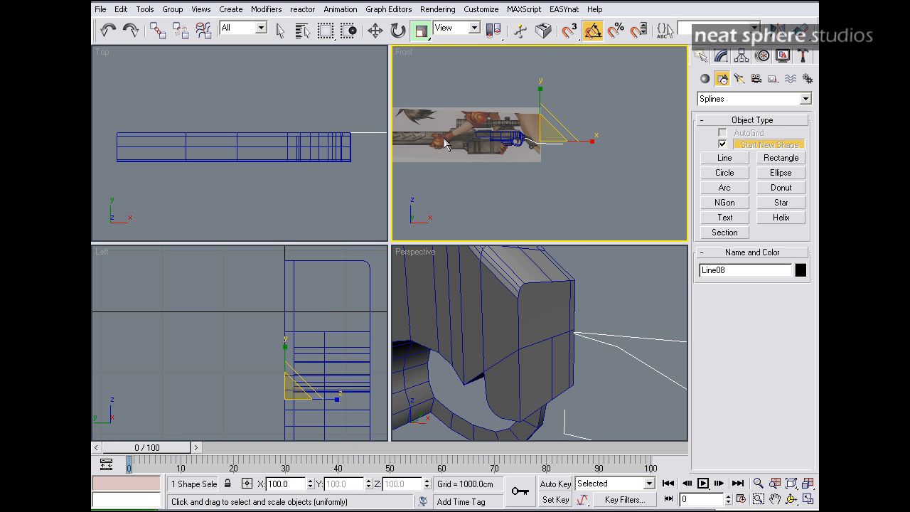
{"action": "middle_click_drag", "start_coordinate": [452, 140], "coordinate": [509, 140]}
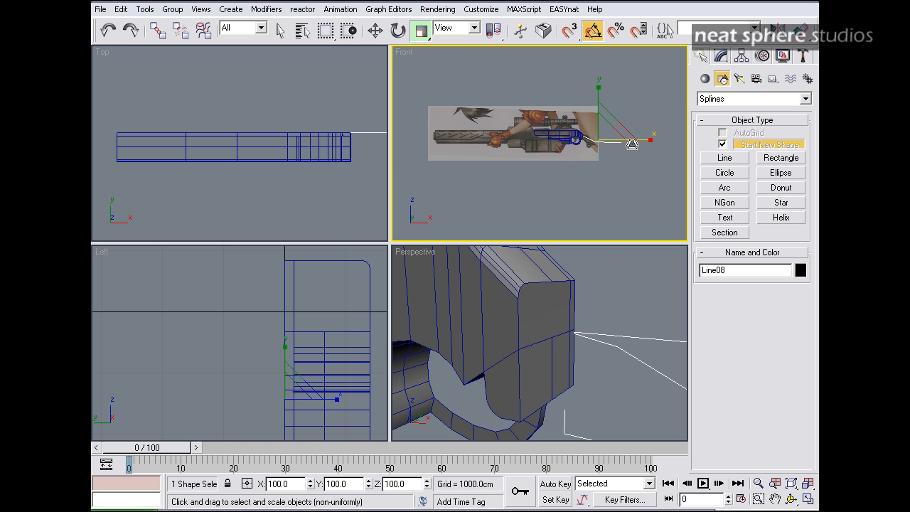
{"action": "mouse_move", "coordinate": [581, 152]}
{"action": "middle_mouse_down"}
{"action": "mouse_move", "coordinate": [532, 160]}
{"action": "mouse_move", "coordinate": [556, 155]}
{"action": "mouse_move", "coordinate": [495, 153]}
{"action": "mouse_move", "coordinate": [595, 162]}
{"action": "middle_mouse_up"}
{"action": "scroll", "coordinate": [489, 152], "scroll_direction": "up", "scroll_amount": 6}
{"action": "scroll", "coordinate": [595, 163], "scroll_direction": "up", "scroll_amount": 2}
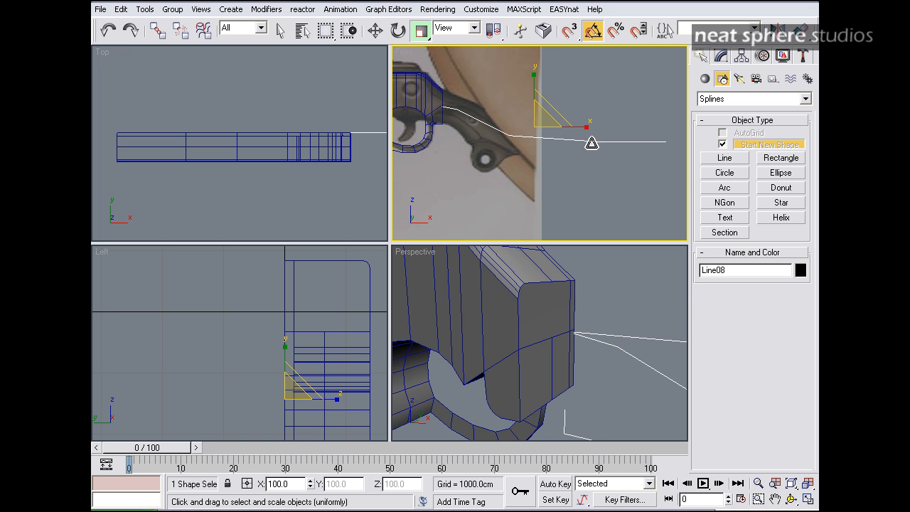
{"action": "right_click", "coordinate": [592, 145]}
{"action": "mouse_move", "coordinate": [620, 263]}
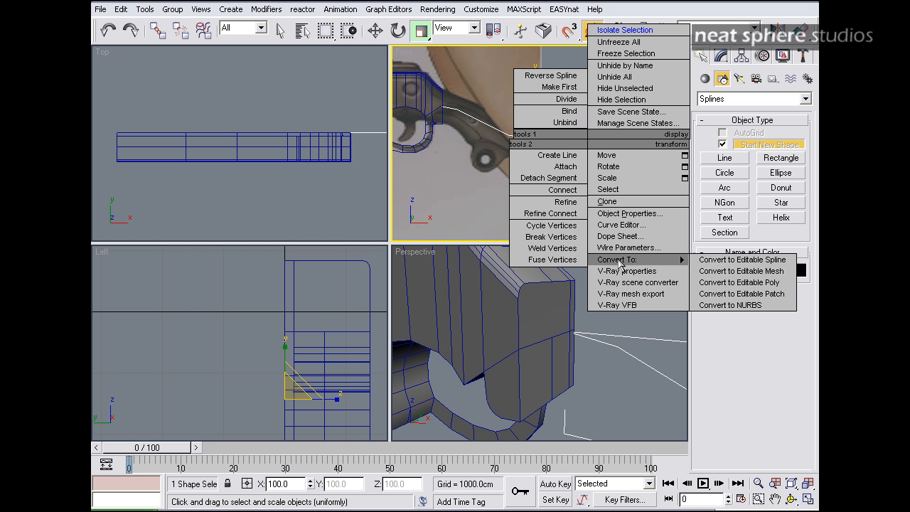
{"action": "left_click", "coordinate": [703, 261]}
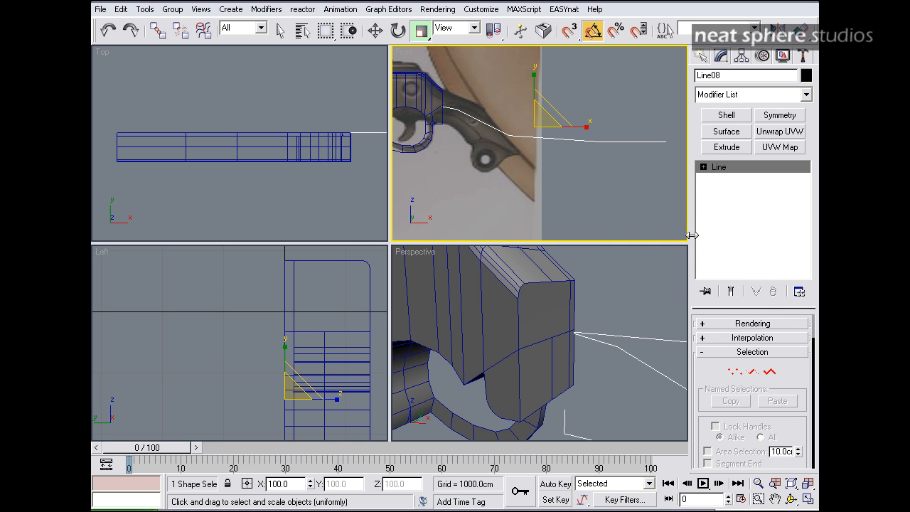
Select all vertices of the spline and change their type to Bezier
{"action": "left_click", "coordinate": [735, 372]}
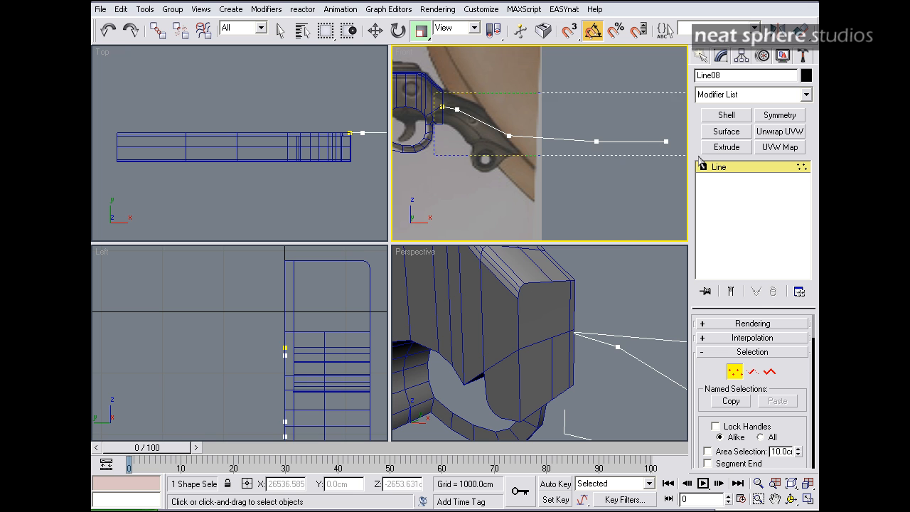
{"action": "key", "text": "ctrl+a"}
{"action": "right_click", "coordinate": [597, 163]}
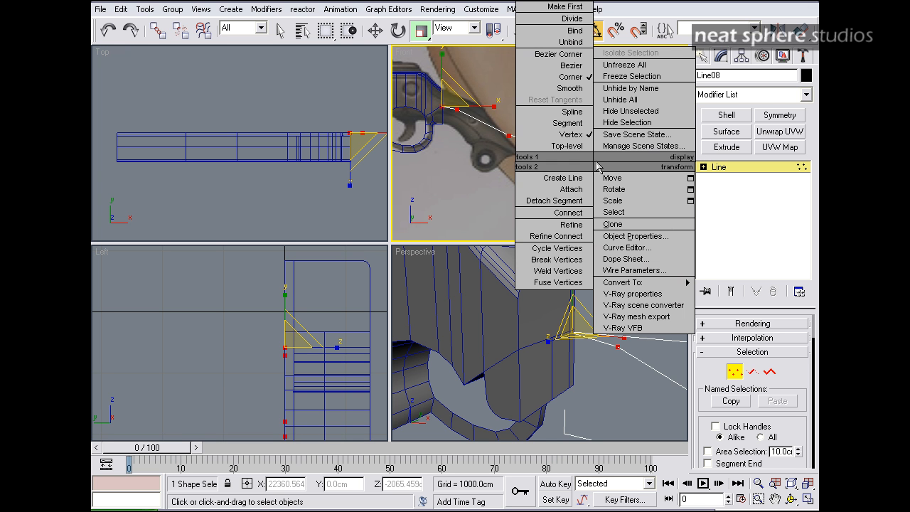
{"action": "left_click", "coordinate": [571, 65]}
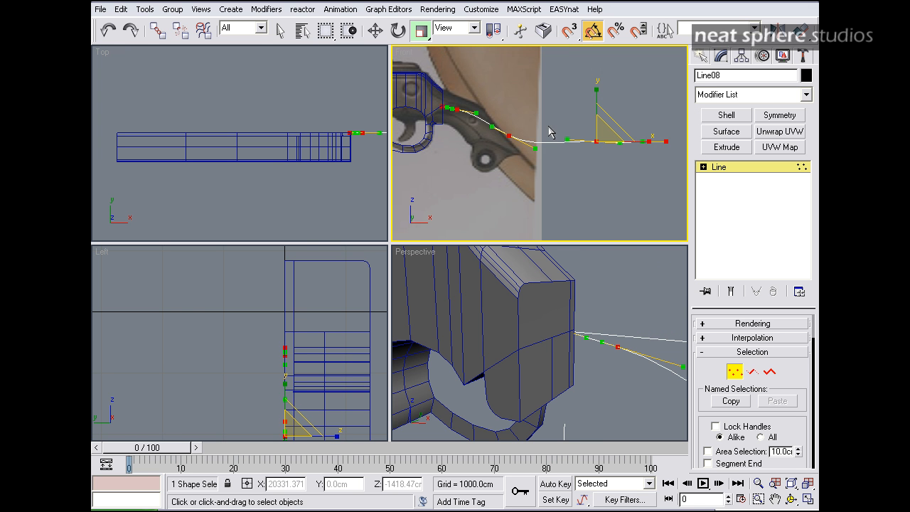
Adjust the Bezier handles of the spline's third and fourth vertices to smooth the bend into the straight rear section
{"action": "key", "text": "w"}
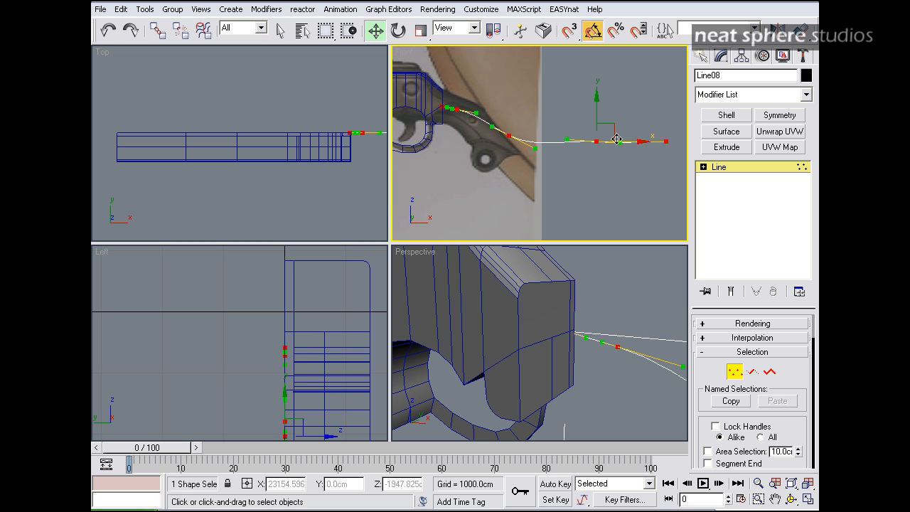
{"action": "key", "text": "x"}
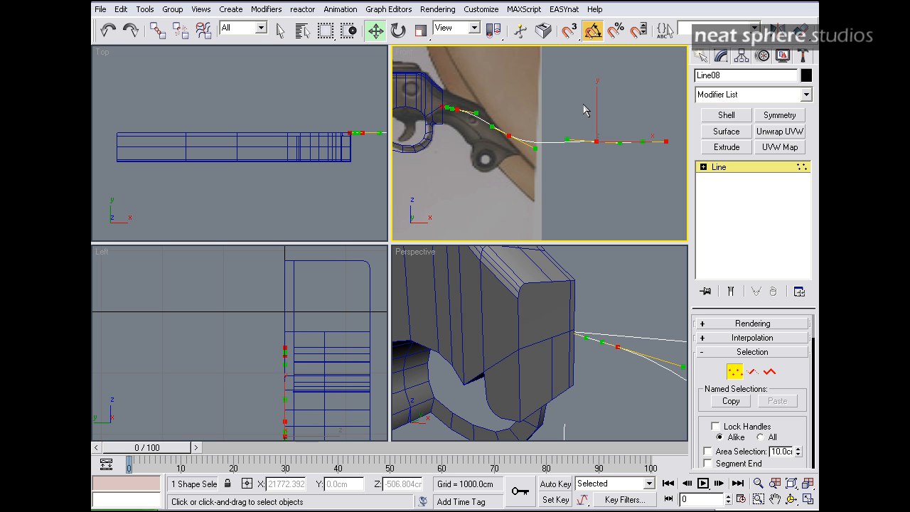
{"action": "scroll", "coordinate": [529, 151], "scroll_direction": "up", "scroll_amount": 2}
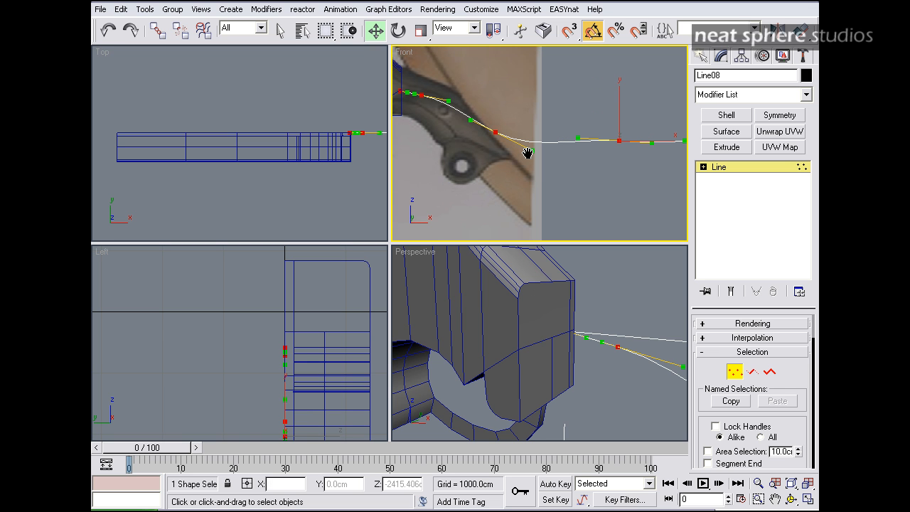
{"action": "left_click_drag", "start_coordinate": [581, 140], "coordinate": [534, 142]}
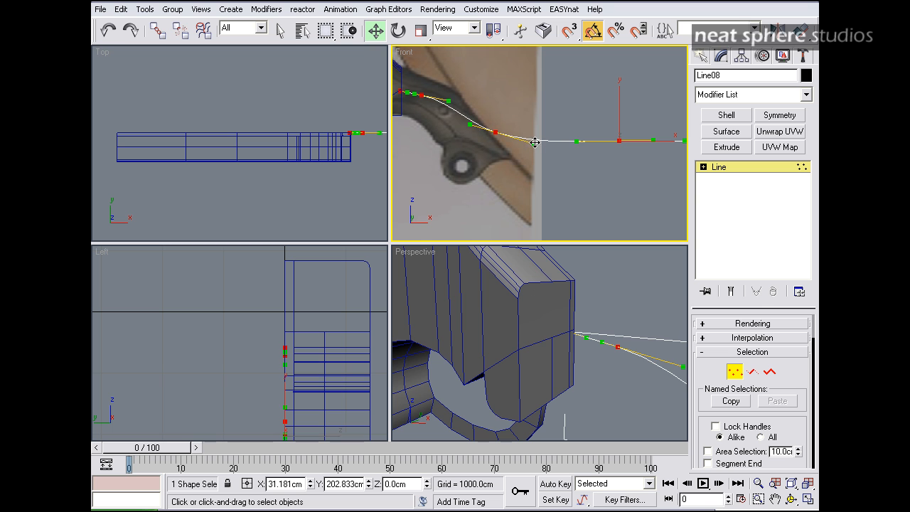
Lower the Bezier handle of the spline's second vertex to follow the reference stock's curve, and finish editing its vertices
{"action": "left_click_drag", "start_coordinate": [448, 101], "coordinate": [450, 107]}
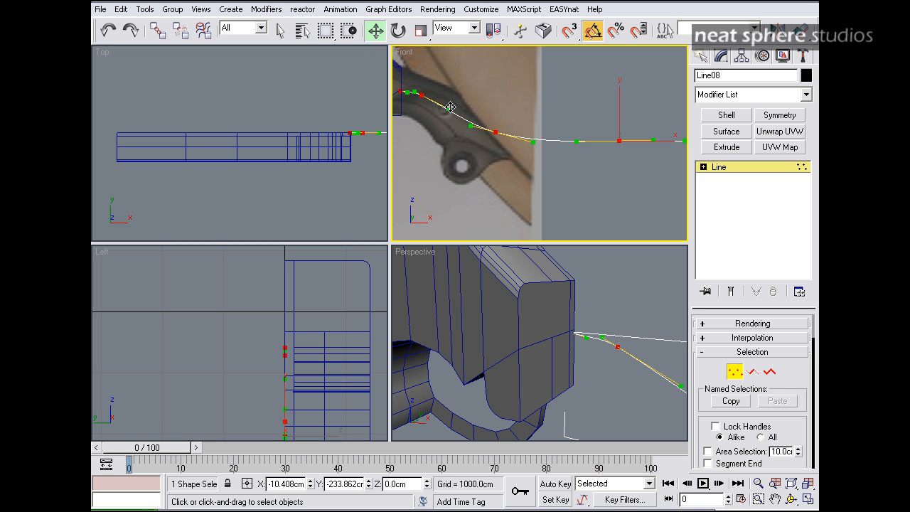
{"action": "left_click", "coordinate": [585, 184]}
{"action": "scroll", "coordinate": [576, 179], "scroll_direction": "down", "scroll_amount": 2}
{"action": "left_click", "coordinate": [431, 106]}
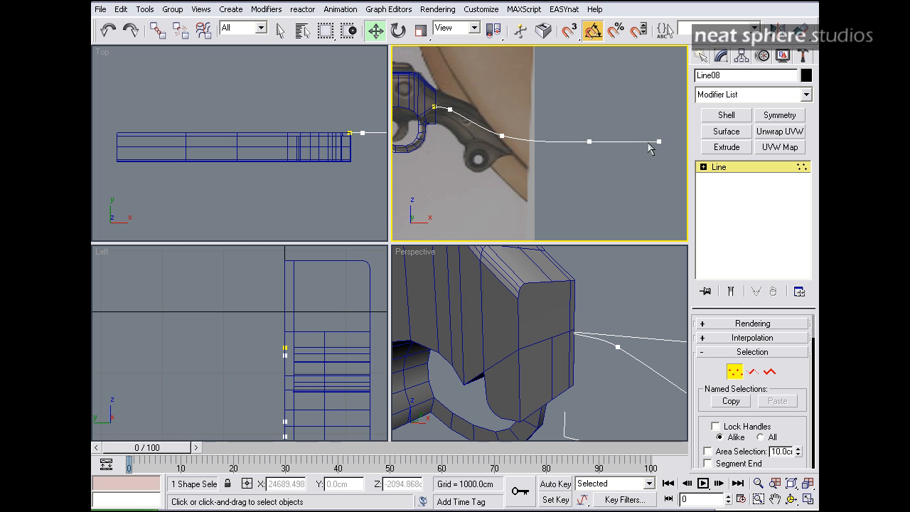
{"action": "left_click", "coordinate": [736, 377]}
Select the gun body and activate its rear end face polygons, where the spline begins
{"action": "key", "text": "alt+z"}
{"action": "left_click_drag", "start_coordinate": [643, 292], "coordinate": [600, 372]}
{"action": "right_click", "coordinate": [604, 367]}
{"action": "middle_click_drag", "start_coordinate": [656, 347], "coordinate": [640, 352], "text": "alt"}
{"action": "left_click_drag", "start_coordinate": [651, 347], "coordinate": [637, 349]}
{"action": "middle_click_drag", "start_coordinate": [613, 343], "coordinate": [463, 324], "text": "alt"}
{"action": "key", "text": "w"}
{"action": "left_click", "coordinate": [482, 339]}
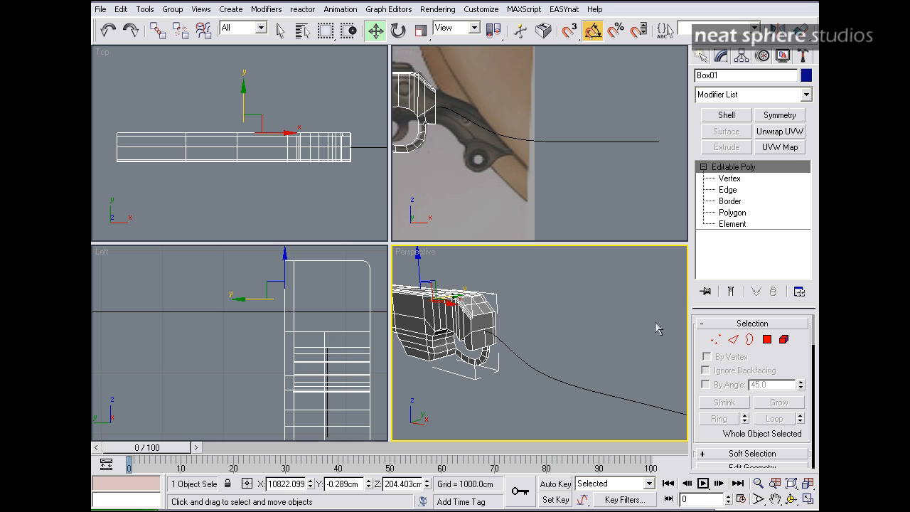
{"action": "left_click", "coordinate": [766, 342]}
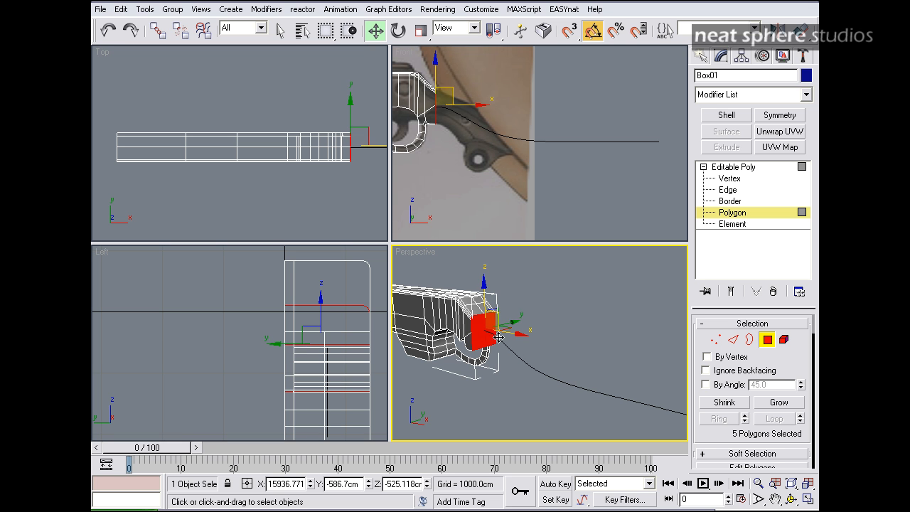
Extrude the rear face polygons along spline Line08 with Align to face normal turned off
{"action": "middle_click_drag", "start_coordinate": [633, 375], "coordinate": [615, 360]}
{"action": "key", "text": "alt+z"}
{"action": "left_click_drag", "start_coordinate": [615, 334], "coordinate": [607, 350]}
{"action": "scroll", "coordinate": [698, 418], "scroll_direction": "down", "scroll_amount": 4}
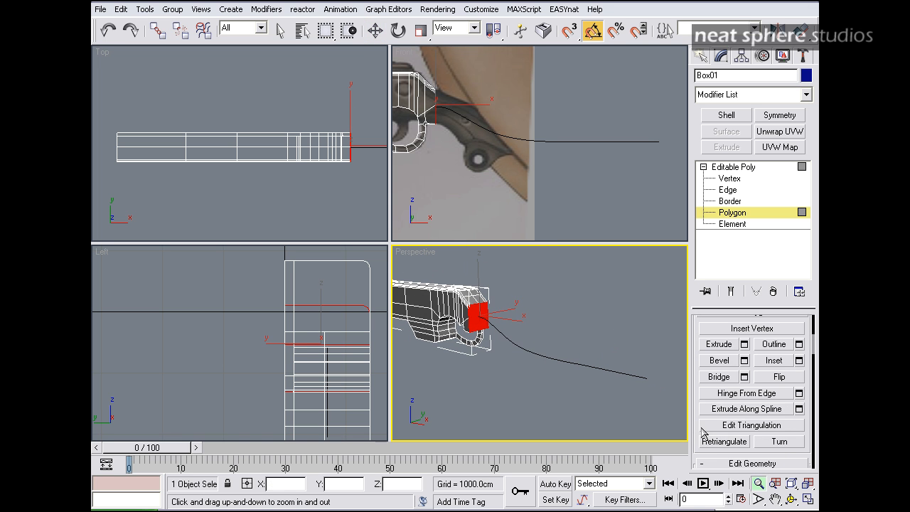
{"action": "mouse_move", "coordinate": [696, 426]}
{"action": "left_mouse_down"}
{"action": "mouse_move", "coordinate": [694, 410]}
{"action": "mouse_move", "coordinate": [696, 421]}
{"action": "left_mouse_up"}
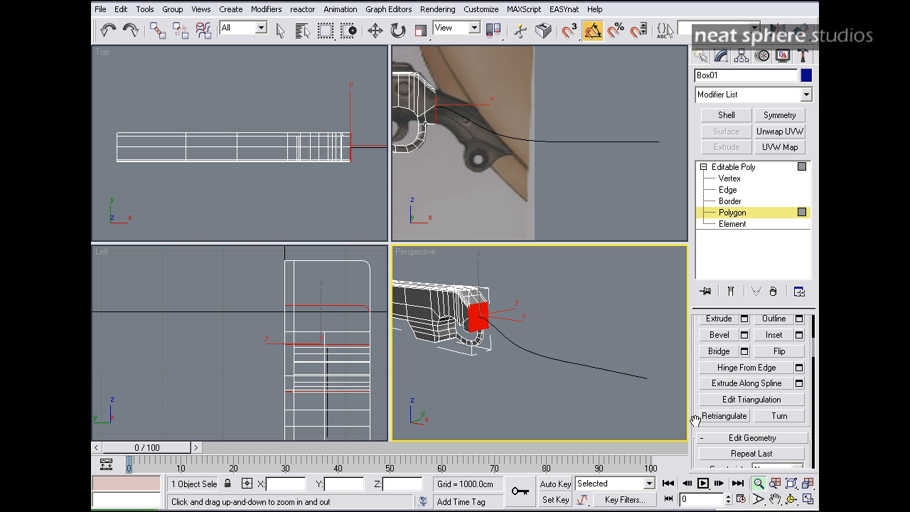
{"action": "left_click", "coordinate": [799, 384]}
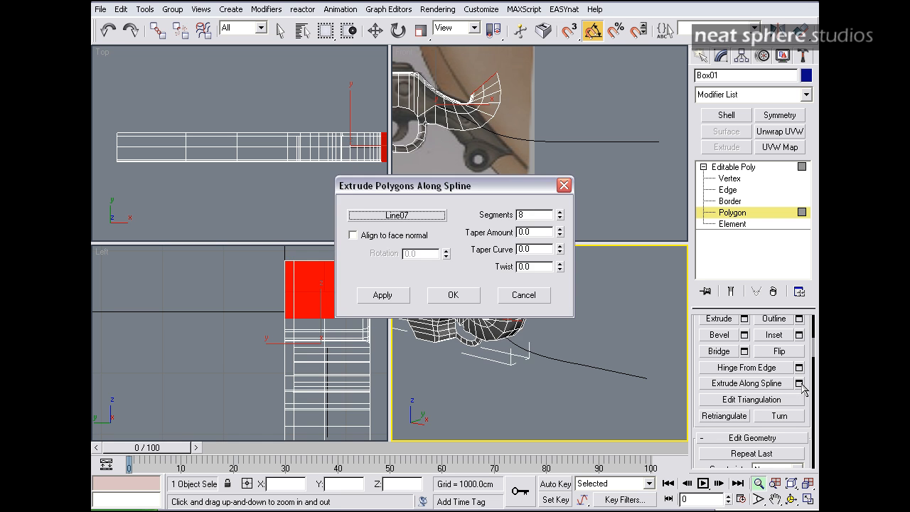
{"action": "left_click_drag", "start_coordinate": [482, 187], "coordinate": [273, 42]}
{"action": "left_click", "coordinate": [143, 91]}
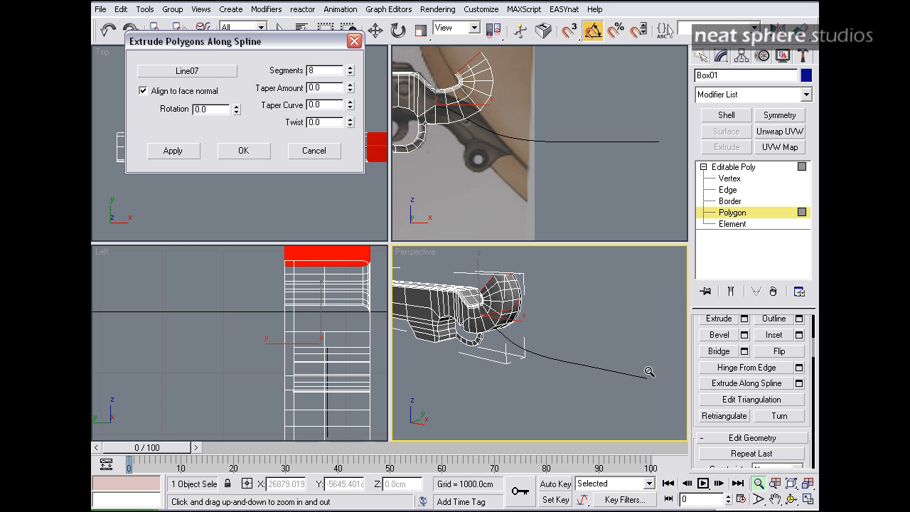
{"action": "left_click", "coordinate": [216, 74]}
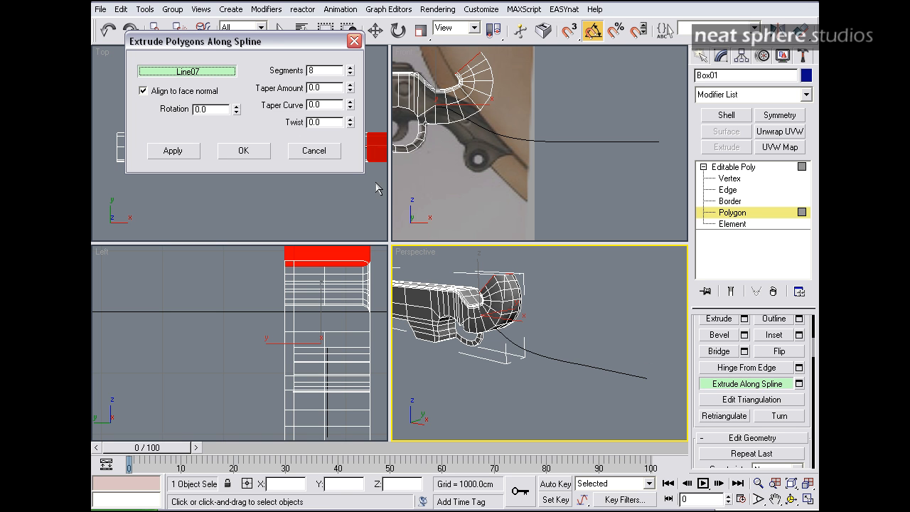
{"action": "left_click", "coordinate": [556, 361]}
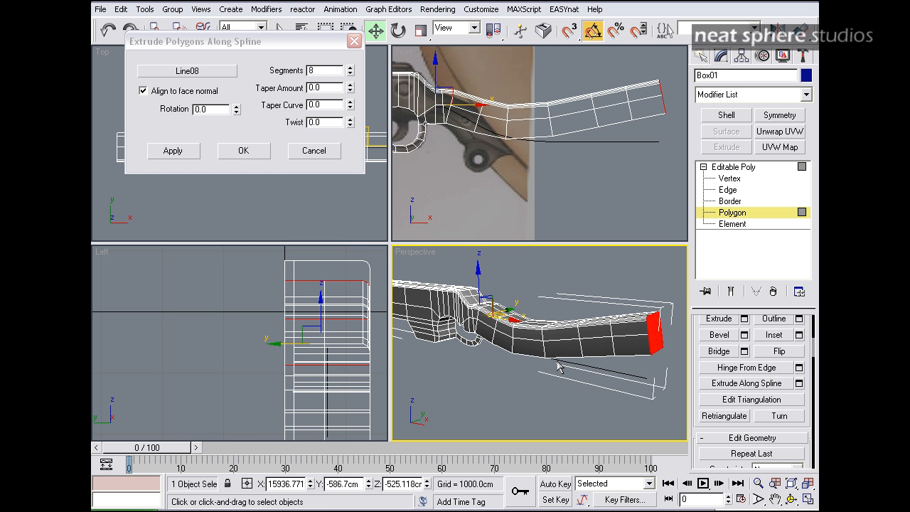
{"action": "left_click", "coordinate": [142, 91]}
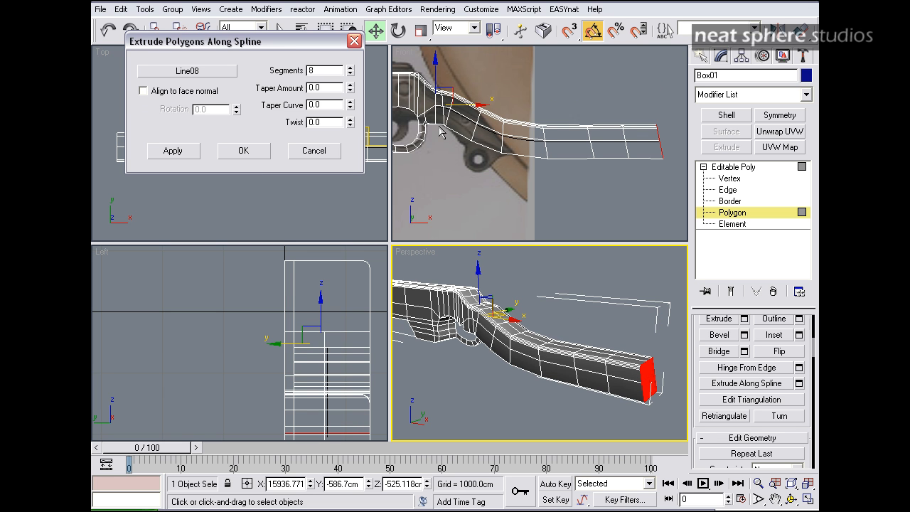
Try a Taper Amount of 1.06 and some twist on the stock extrusion, and restore both to 0
{"action": "scroll", "coordinate": [471, 159], "scroll_direction": "up", "scroll_amount": 3}
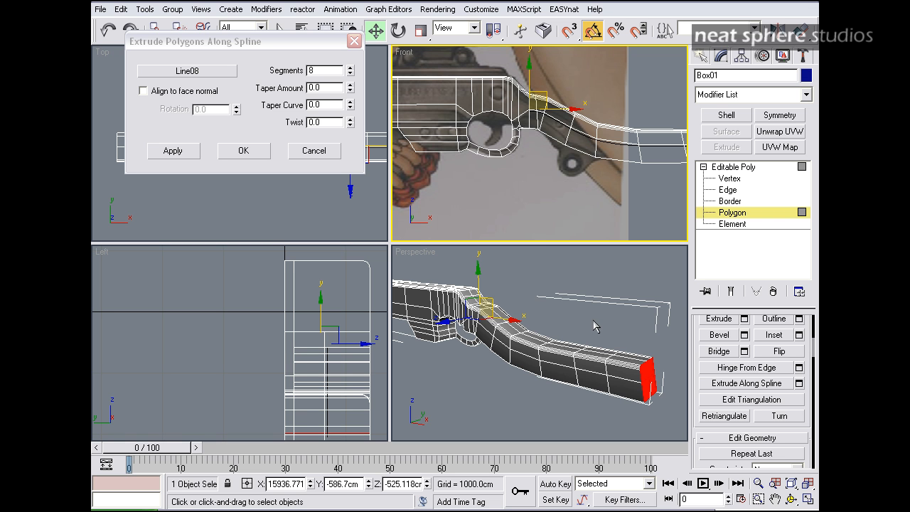
{"action": "middle_click_drag", "start_coordinate": [625, 187], "coordinate": [500, 177]}
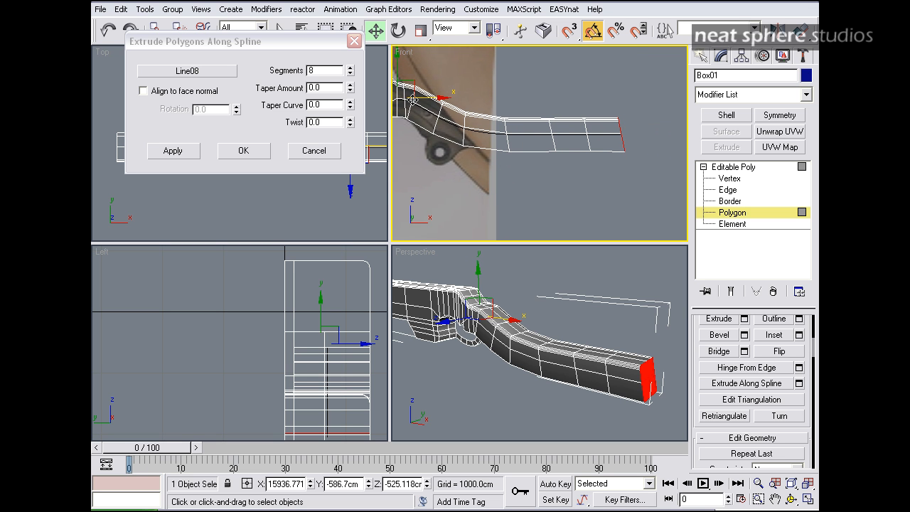
{"action": "middle_click_drag", "start_coordinate": [426, 115], "coordinate": [488, 126]}
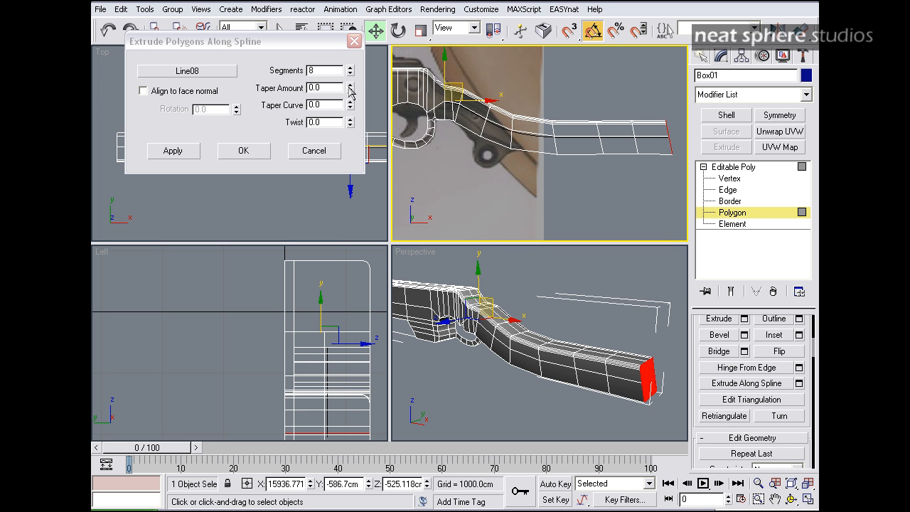
{"action": "left_click_drag", "start_coordinate": [353, 88], "coordinate": [348, 10]}
{"action": "middle_click_drag", "start_coordinate": [321, 356], "coordinate": [241, 275]}
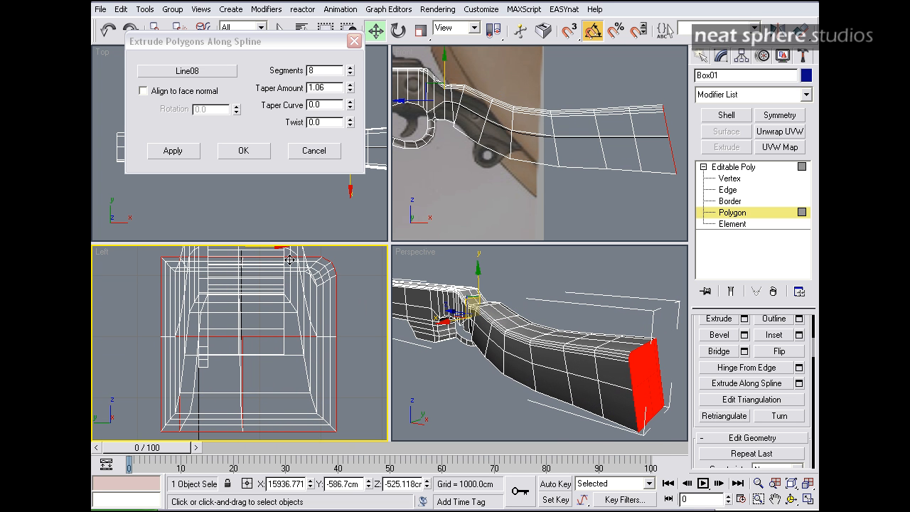
{"action": "left_click", "coordinate": [331, 89]}
{"action": "type", "text": "0"}
{"action": "key", "text": "Return"}
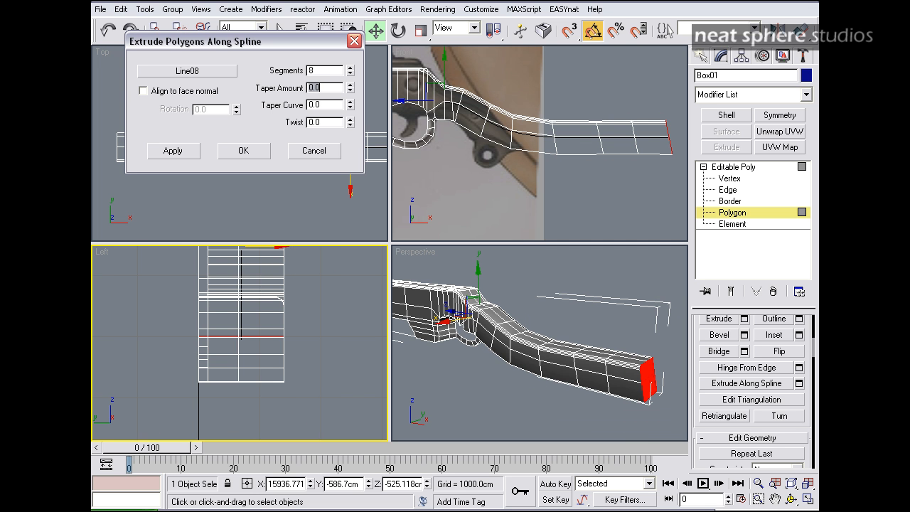
{"action": "left_click_drag", "start_coordinate": [351, 126], "coordinate": [350, 106]}
{"action": "right_click", "coordinate": [350, 123]}
Try 20 segments for the stock extrusion along the spline
{"action": "left_click", "coordinate": [350, 68]}
{"action": "left_click", "coordinate": [350, 69]}
{"action": "left_click", "coordinate": [350, 68]}
{"action": "left_click", "coordinate": [350, 68]}
{"action": "left_click", "coordinate": [350, 68]}
{"action": "left_click", "coordinate": [350, 68]}
{"action": "left_click", "coordinate": [350, 69]}
{"action": "left_click", "coordinate": [350, 68]}
{"action": "left_click", "coordinate": [351, 68]}
{"action": "left_click", "coordinate": [351, 68]}
{"action": "left_click", "coordinate": [350, 68]}
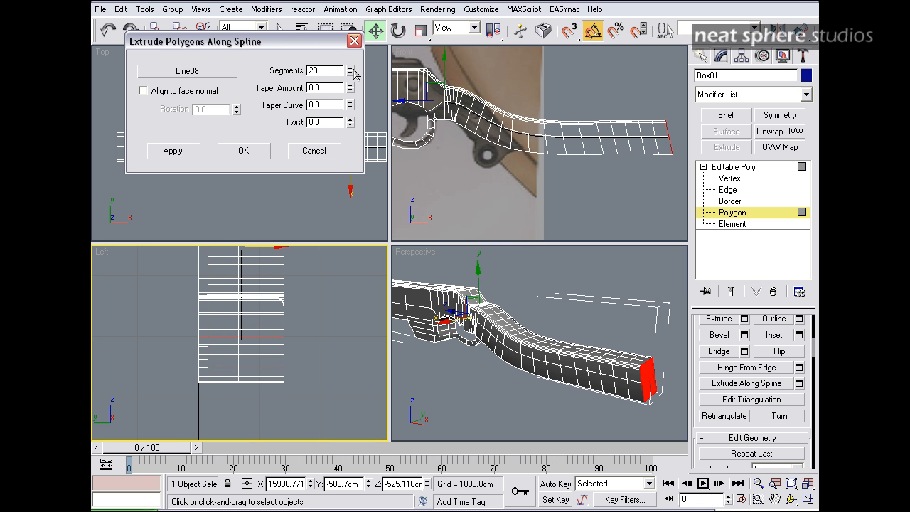
Set the stock extrusion to 6 segments, accept it and leave polygon editing
{"action": "left_click", "coordinate": [351, 74]}
{"action": "left_click", "coordinate": [350, 74]}
{"action": "left_click", "coordinate": [350, 74]}
{"action": "left_click", "coordinate": [351, 74]}
{"action": "left_click", "coordinate": [351, 74]}
{"action": "left_click", "coordinate": [350, 73]}
{"action": "left_click", "coordinate": [351, 74]}
{"action": "left_click", "coordinate": [351, 74]}
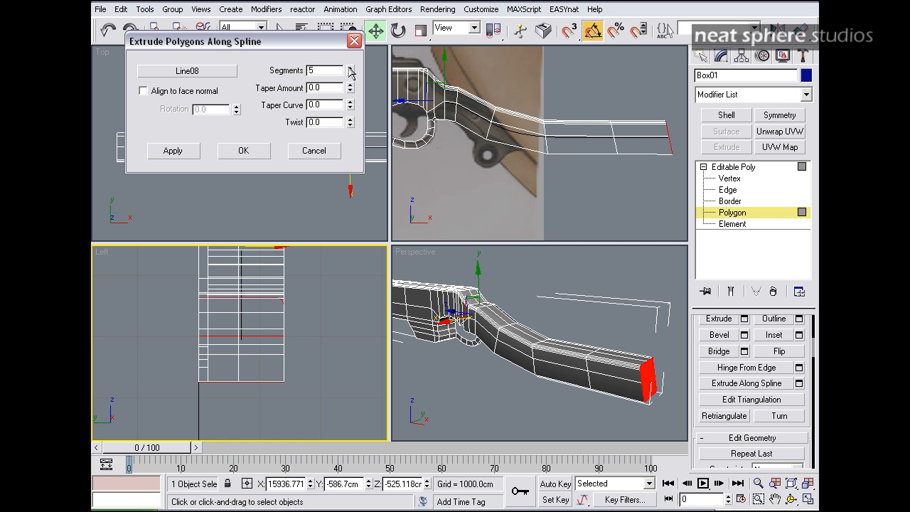
{"action": "left_click", "coordinate": [351, 68]}
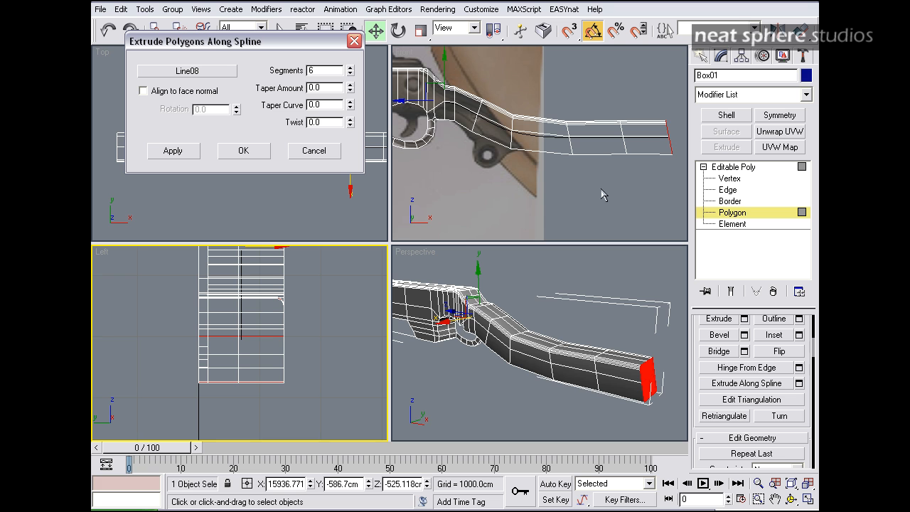
{"action": "left_click", "coordinate": [242, 154]}
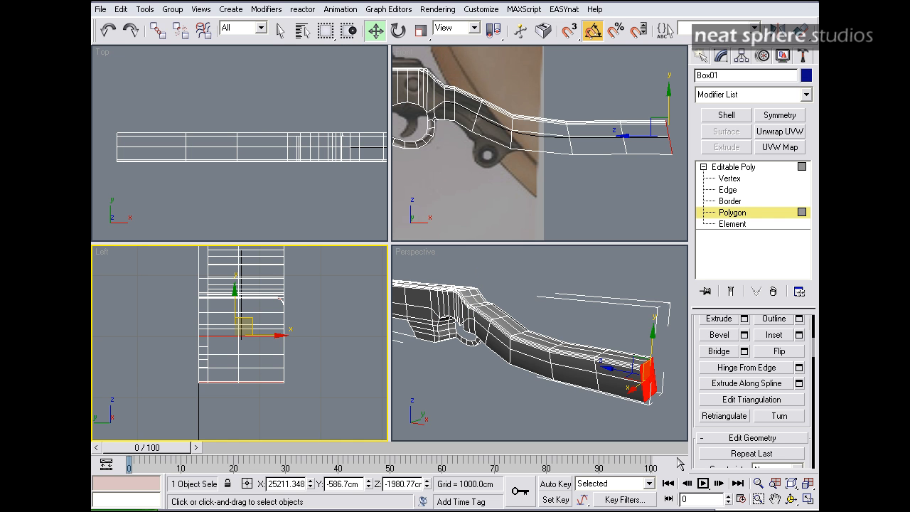
{"action": "left_click", "coordinate": [717, 216]}
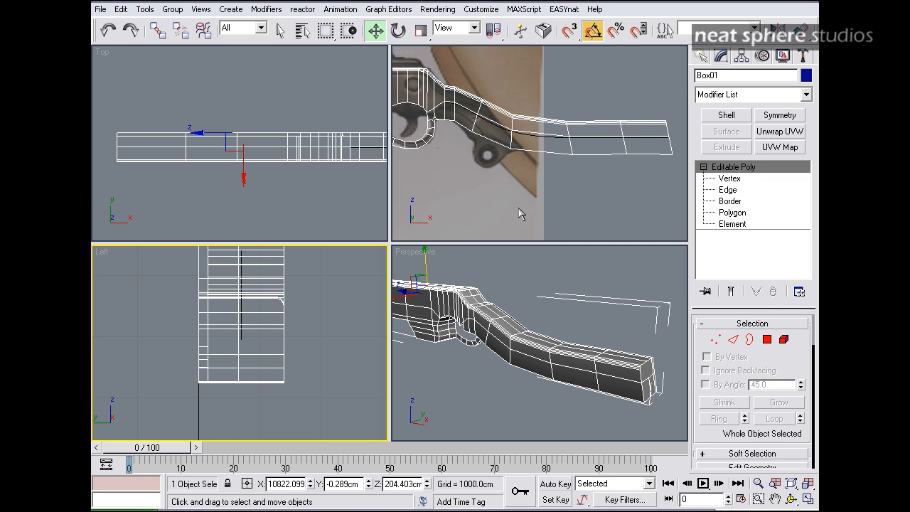
Select the small vertices where the trigger guard meets the stock's underside in the Front view
{"action": "middle_click_drag", "start_coordinate": [482, 176], "coordinate": [513, 191]}
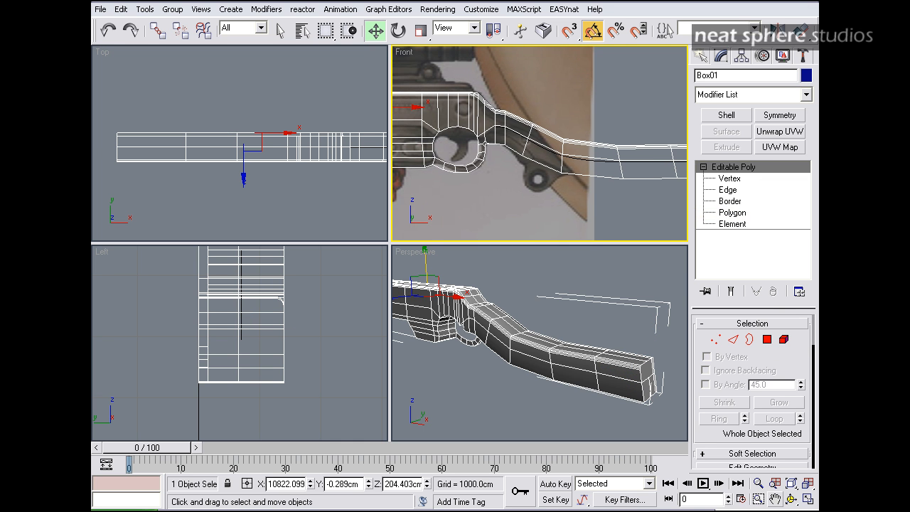
{"action": "left_click", "coordinate": [808, 499]}
{"action": "middle_click_drag", "start_coordinate": [362, 279], "coordinate": [532, 287]}
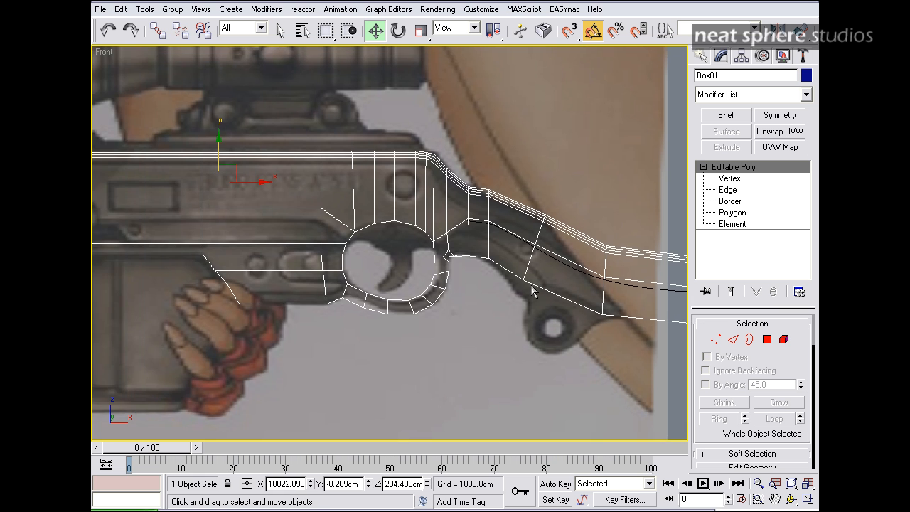
{"action": "key", "text": "alt+z"}
{"action": "left_click_drag", "start_coordinate": [502, 301], "coordinate": [510, 211]}
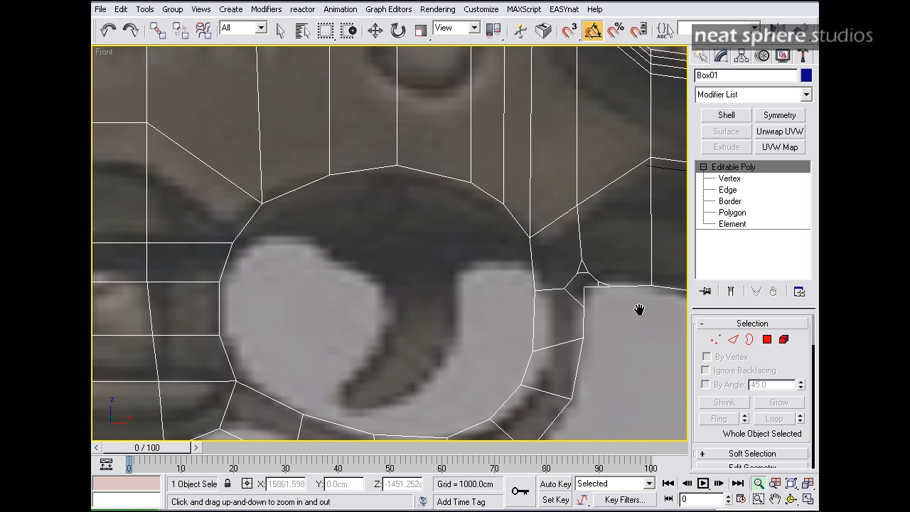
{"action": "middle_click_drag", "start_coordinate": [665, 317], "coordinate": [540, 288]}
{"action": "left_click", "coordinate": [716, 339]}
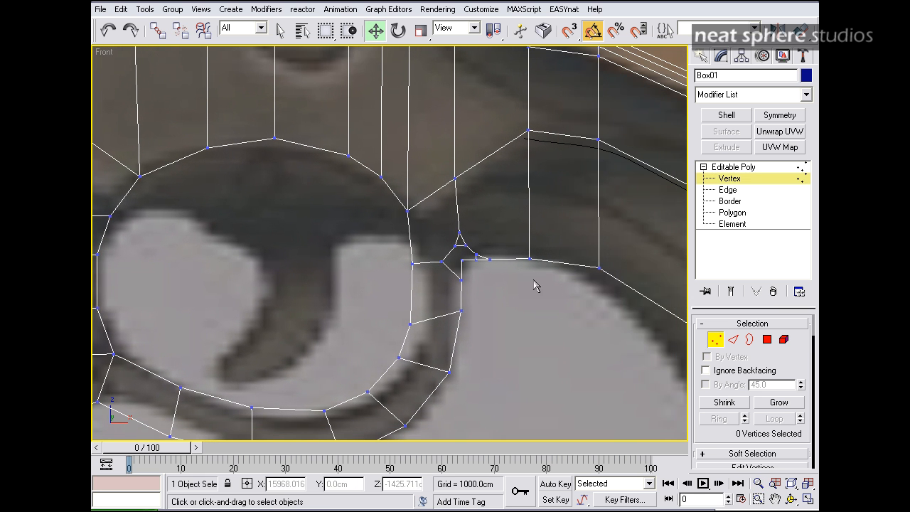
{"action": "scroll", "coordinate": [422, 281], "scroll_direction": "down", "scroll_amount": 4}
{"action": "scroll", "coordinate": [423, 278], "scroll_direction": "up", "scroll_amount": 4}
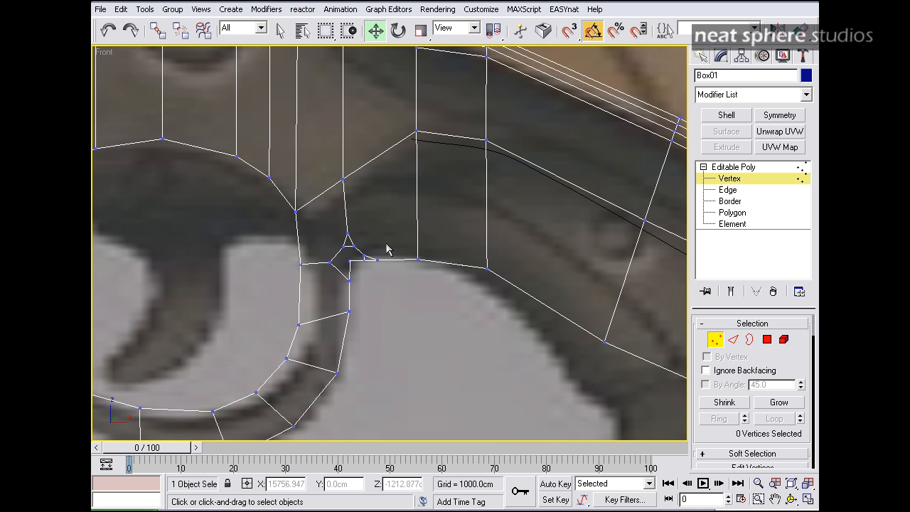
{"action": "scroll", "coordinate": [384, 254], "scroll_direction": "up", "scroll_amount": 2}
{"action": "left_click_drag", "start_coordinate": [374, 257], "coordinate": [324, 299]}
{"action": "left_click_drag", "start_coordinate": [349, 240], "coordinate": [351, 233]}
Cut two edges across the stock's narrow underside face behind the trigger guard, each starting at a corner vertex of the junction
{"action": "key", "text": "alt+w"}
{"action": "right_click", "coordinate": [536, 380]}
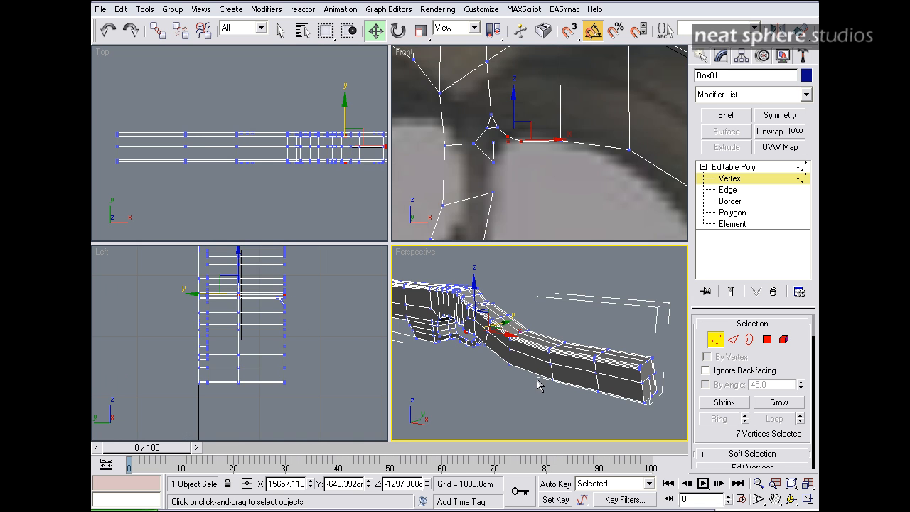
{"action": "key", "text": "alt+w"}
{"action": "middle_click_drag", "start_coordinate": [346, 265], "coordinate": [356, 172], "text": "alt"}
{"action": "middle_click_drag", "start_coordinate": [306, 225], "coordinate": [455, 258], "text": "alt"}
{"action": "key", "text": "alt+z"}
{"action": "left_click_drag", "start_coordinate": [455, 258], "coordinate": [450, 206]}
{"action": "middle_click_drag", "start_coordinate": [622, 298], "coordinate": [518, 298]}
{"action": "left_click_drag", "start_coordinate": [517, 299], "coordinate": [516, 283]}
{"action": "middle_click_drag", "start_coordinate": [603, 285], "coordinate": [519, 285]}
{"action": "right_click", "coordinate": [520, 287]}
{"action": "left_click", "coordinate": [587, 309]}
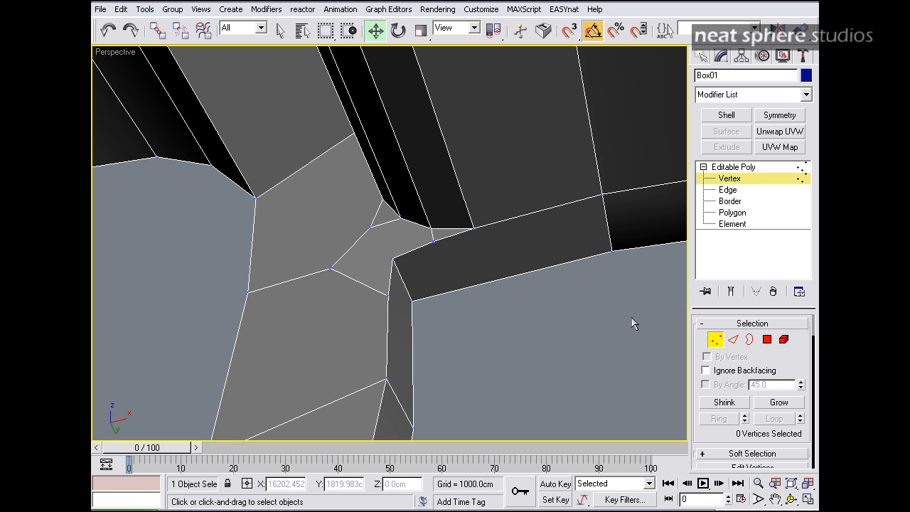
{"action": "left_click", "coordinate": [715, 339]}
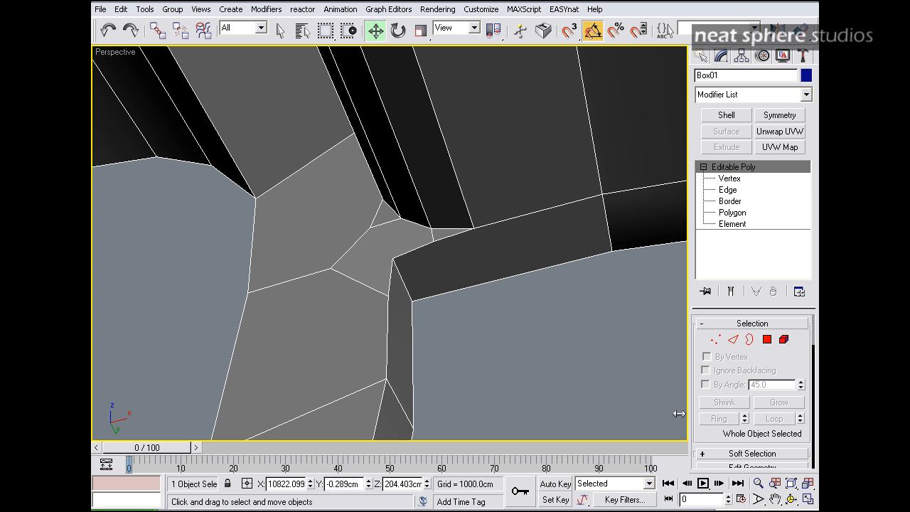
{"action": "scroll", "coordinate": [695, 405], "scroll_direction": "down", "scroll_amount": 5}
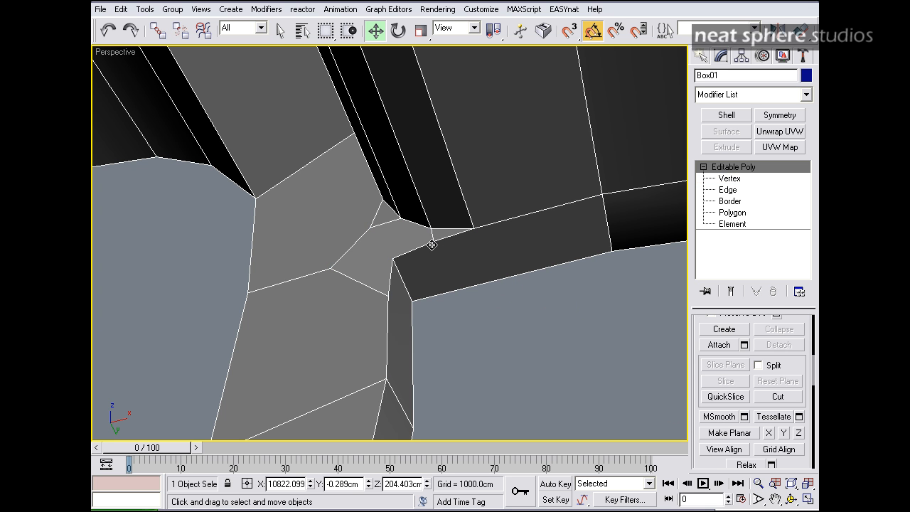
{"action": "left_click", "coordinate": [772, 399]}
{"action": "left_click", "coordinate": [473, 228]}
{"action": "left_click", "coordinate": [490, 281]}
{"action": "left_click", "coordinate": [432, 230]}
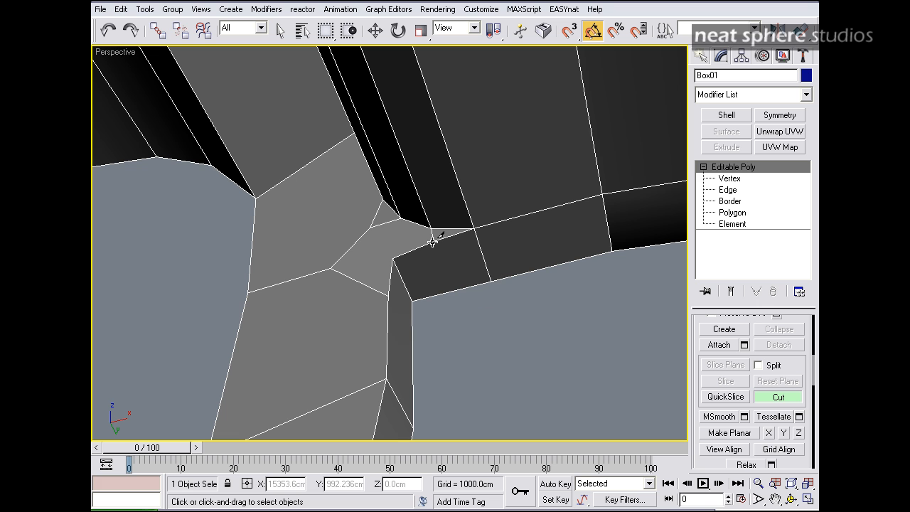
{"action": "left_click", "coordinate": [449, 291]}
{"action": "right_click", "coordinate": [499, 310]}
Raise the vertices of the new cut on the stock's underside just behind the trigger guard to round the junction in the Front view
{"action": "scroll", "coordinate": [570, 287], "scroll_direction": "down", "scroll_amount": 4}
{"action": "scroll", "coordinate": [570, 287], "scroll_direction": "down", "scroll_amount": 3}
{"action": "key", "text": "alt+w"}
{"action": "right_click", "coordinate": [577, 179]}
{"action": "key", "text": "alt+w"}
{"action": "key", "text": "alt+w"}
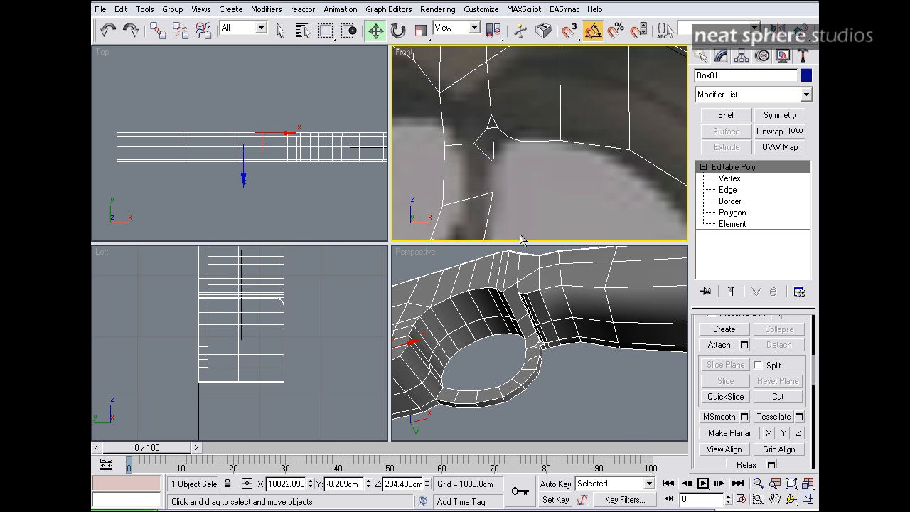
{"action": "scroll", "coordinate": [532, 199], "scroll_direction": "up", "scroll_amount": 6}
{"action": "middle_click_drag", "start_coordinate": [473, 186], "coordinate": [545, 182]}
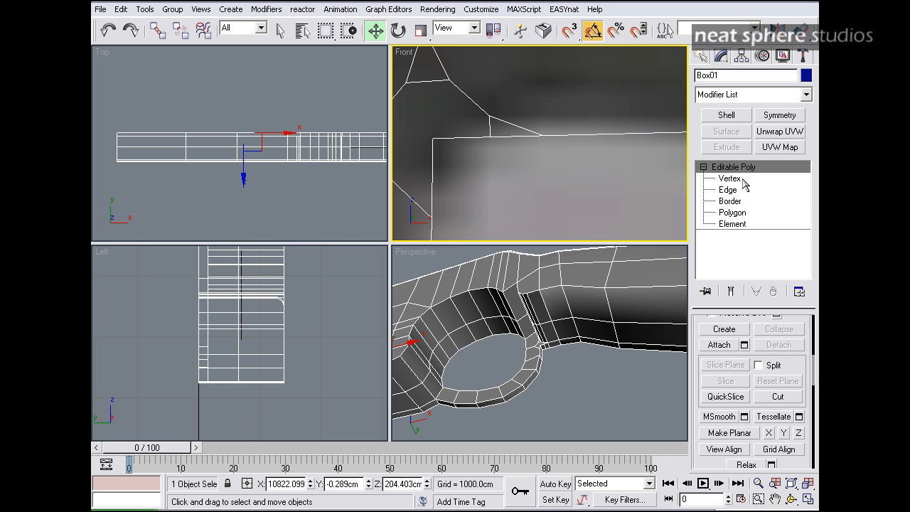
{"action": "left_click", "coordinate": [753, 179]}
{"action": "scroll", "coordinate": [481, 168], "scroll_direction": "up", "scroll_amount": 2}
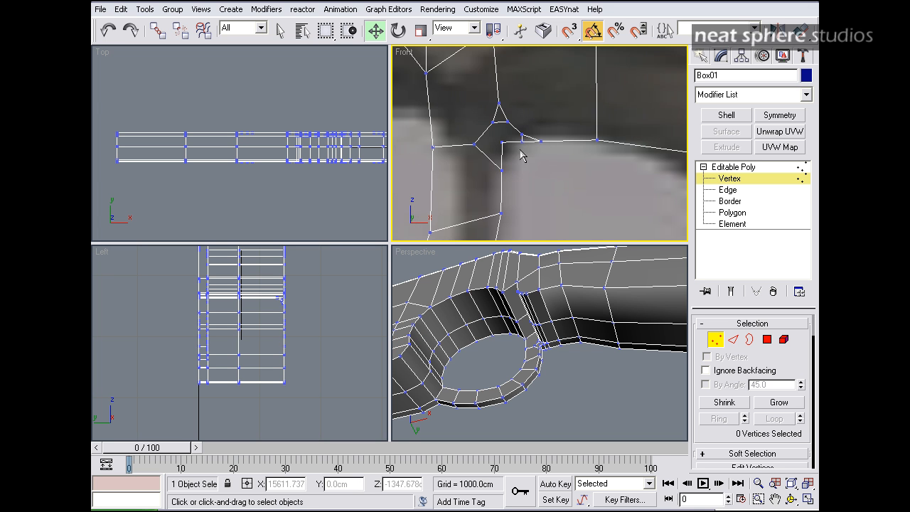
{"action": "left_click", "coordinate": [541, 141]}
{"action": "left_click_drag", "start_coordinate": [533, 114], "coordinate": [532, 108]}
{"action": "left_click", "coordinate": [550, 164]}
{"action": "left_click_drag", "start_coordinate": [536, 146], "coordinate": [541, 107]}
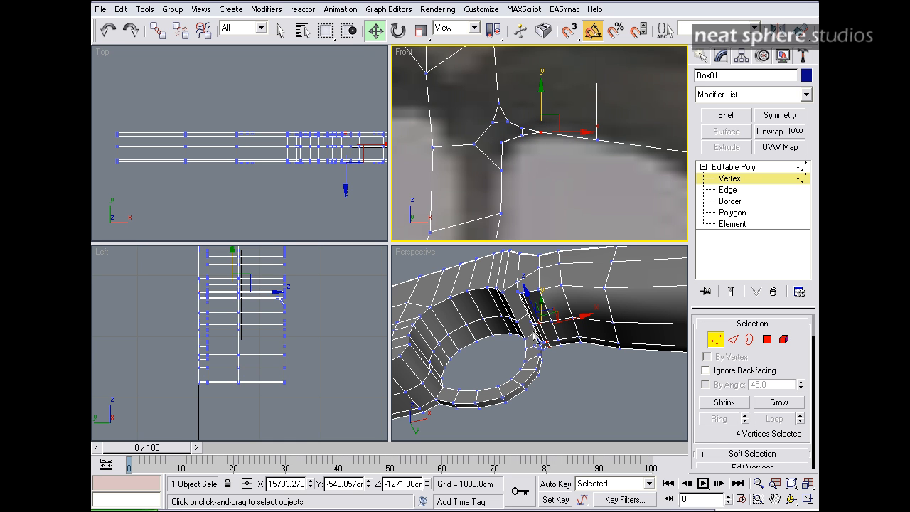
Select the short edge at the inner corner where the trigger guard meets the stock's underside
{"action": "scroll", "coordinate": [544, 349], "scroll_direction": "up", "scroll_amount": 5}
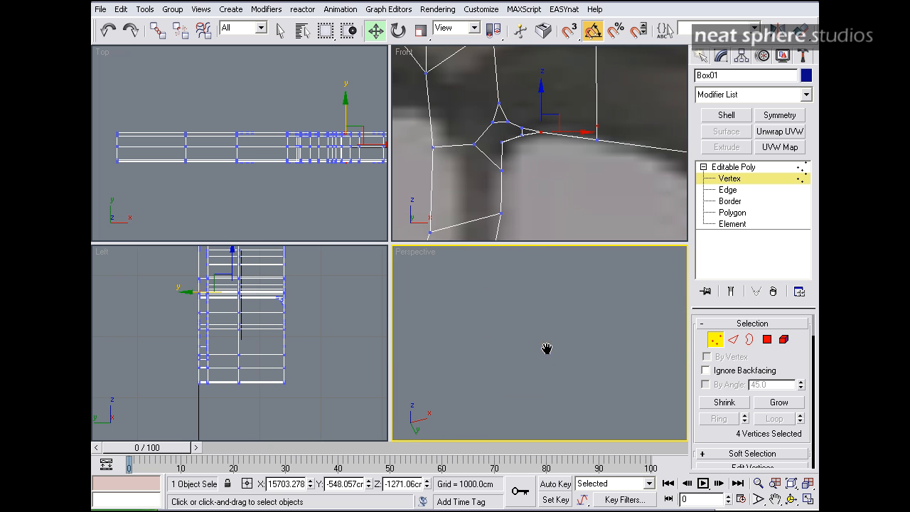
{"action": "left_click", "coordinate": [733, 339]}
{"action": "left_click", "coordinate": [563, 372]}
{"action": "middle_click_drag", "start_coordinate": [640, 335], "coordinate": [597, 349], "text": "alt"}
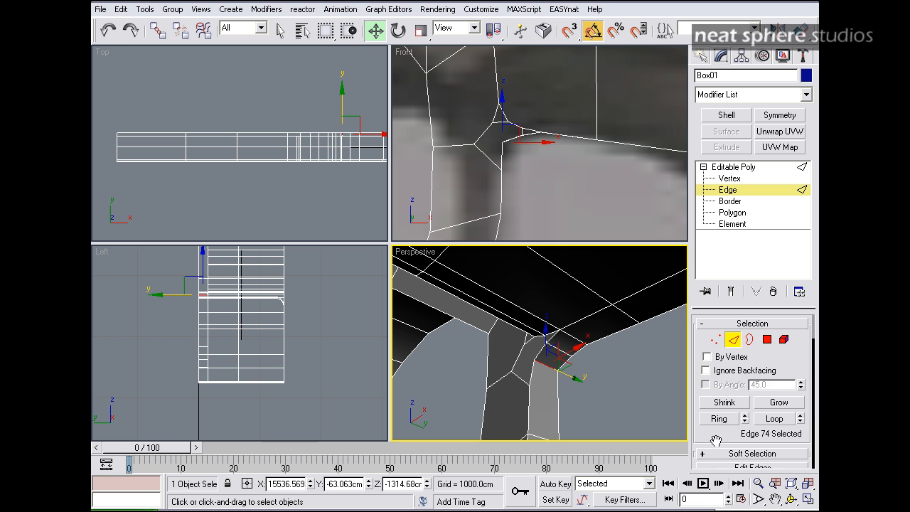
{"action": "scroll", "coordinate": [715, 426], "scroll_direction": "down", "scroll_amount": 5}
{"action": "scroll", "coordinate": [796, 444], "scroll_direction": "down", "scroll_amount": 4}
{"action": "scroll", "coordinate": [796, 418], "scroll_direction": "down", "scroll_amount": 2}
{"action": "left_click", "coordinate": [777, 464]}
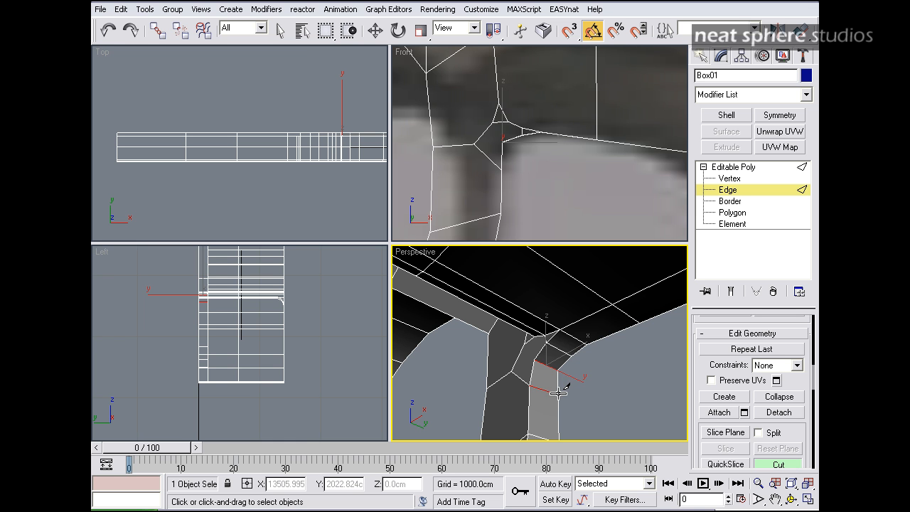
{"action": "right_click", "coordinate": [580, 395]}
{"action": "left_click", "coordinate": [598, 380]}
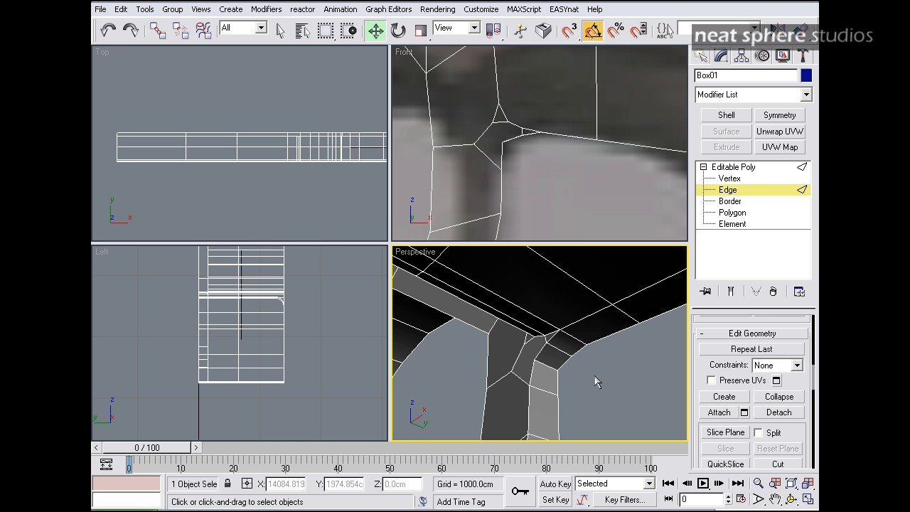
Reselect the inner corner edge and try to chamfer it freehand
{"action": "left_click", "coordinate": [549, 366]}
{"action": "scroll", "coordinate": [795, 427], "scroll_direction": "down", "scroll_amount": 5}
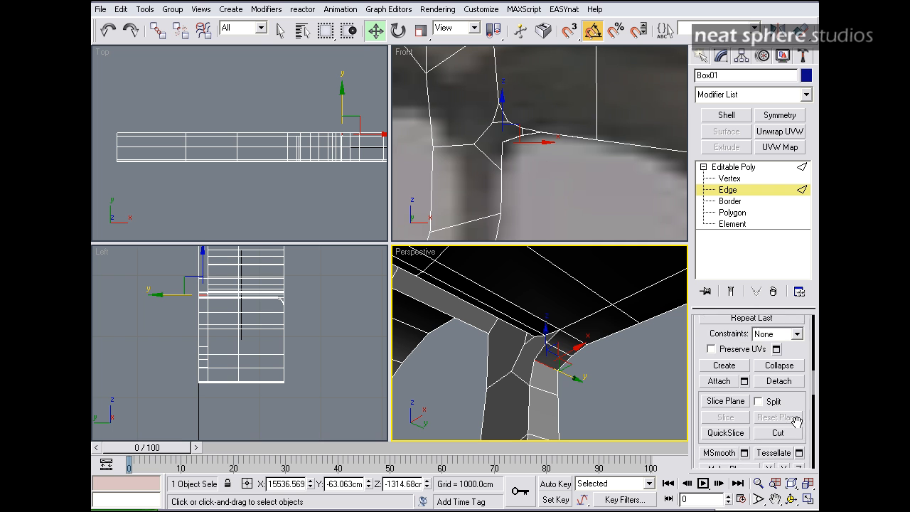
{"action": "scroll", "coordinate": [789, 398], "scroll_direction": "down", "scroll_amount": 10}
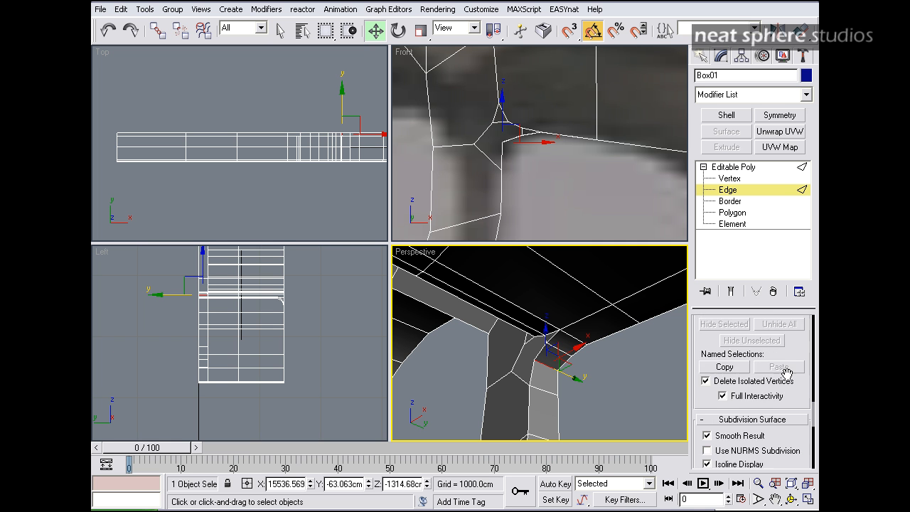
{"action": "scroll", "coordinate": [782, 333], "scroll_direction": "up", "scroll_amount": 10}
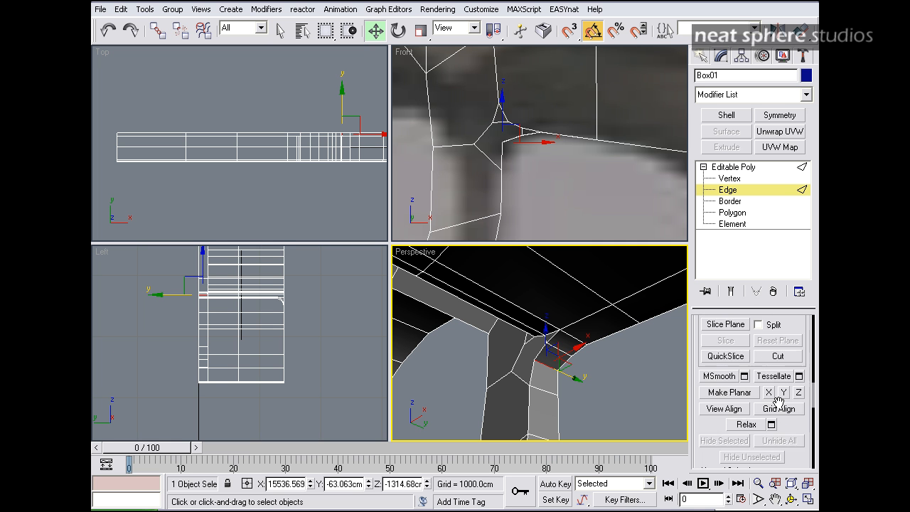
{"action": "scroll", "coordinate": [779, 437], "scroll_direction": "up", "scroll_amount": 8}
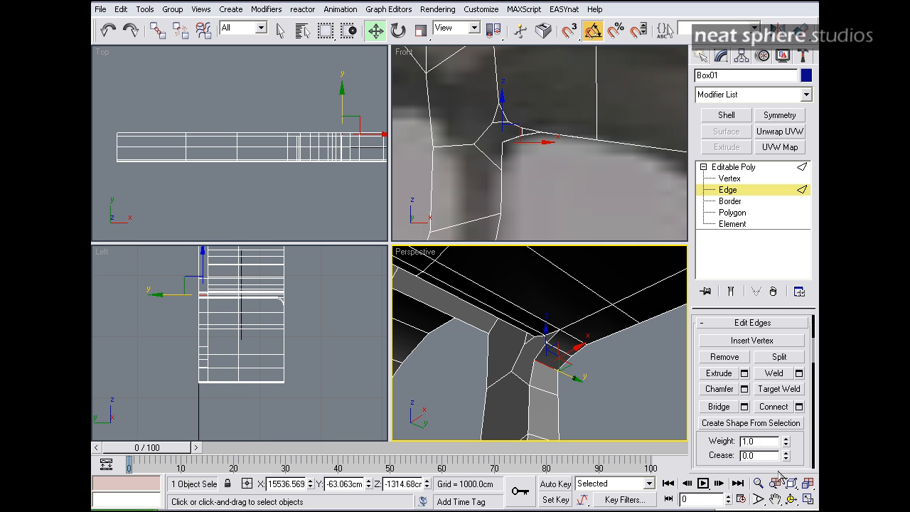
{"action": "left_click", "coordinate": [719, 388]}
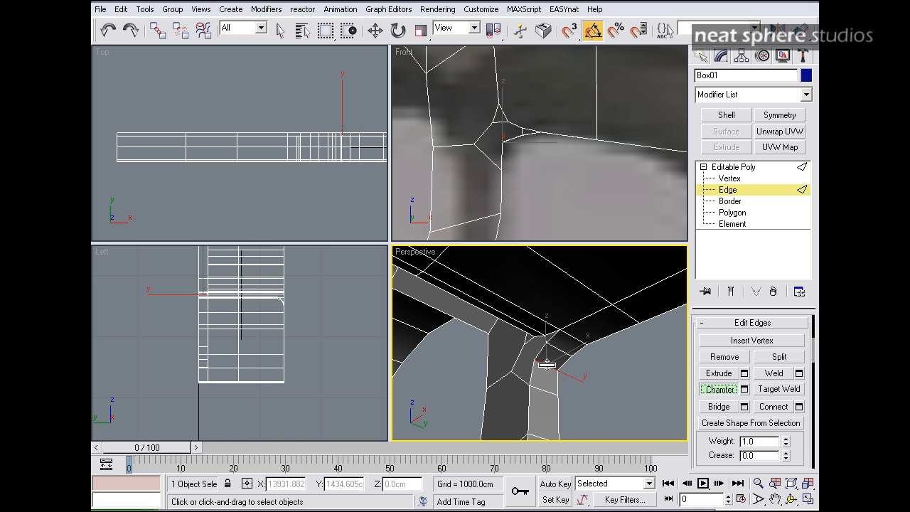
{"action": "left_click_drag", "start_coordinate": [546, 365], "coordinate": [548, 383]}
Chamfer the inner corner edge by 30 cm, then chamfer the resulting edges again by a smaller amount
{"action": "left_click", "coordinate": [744, 389]}
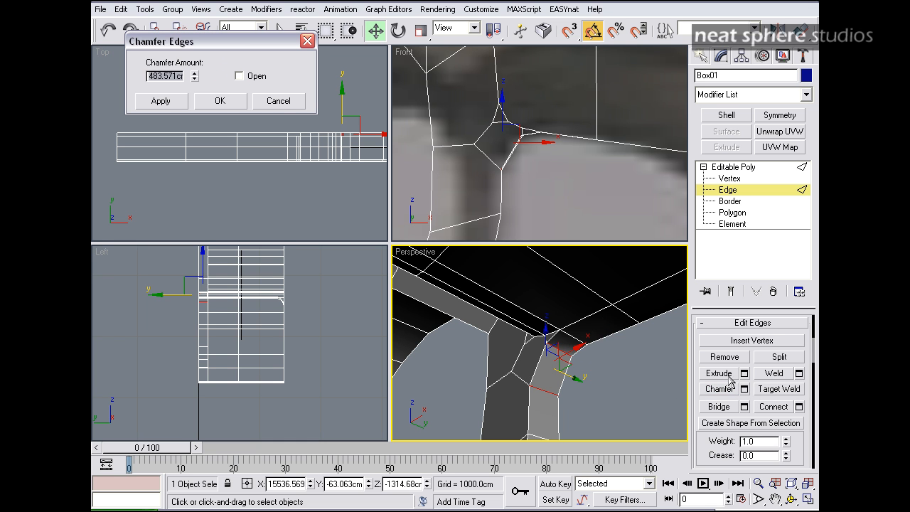
{"action": "right_click", "coordinate": [195, 78]}
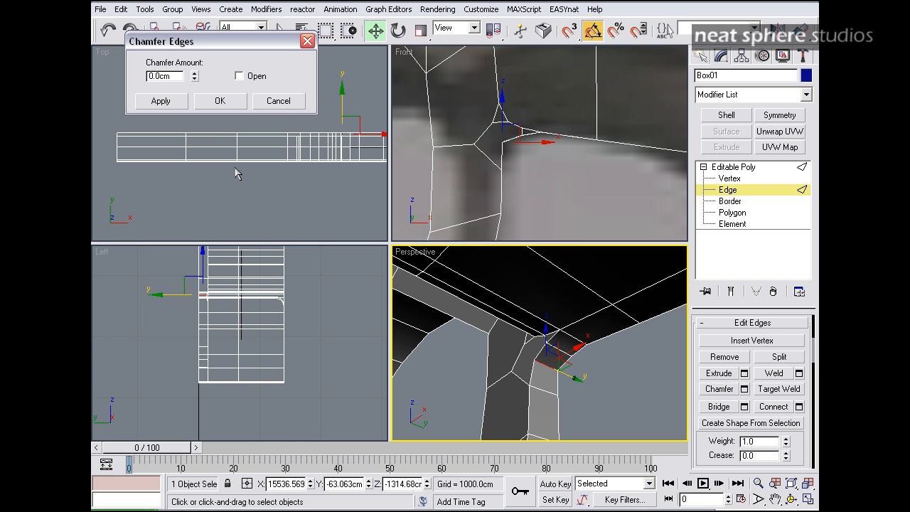
{"action": "left_click_drag", "start_coordinate": [196, 78], "coordinate": [193, 60]}
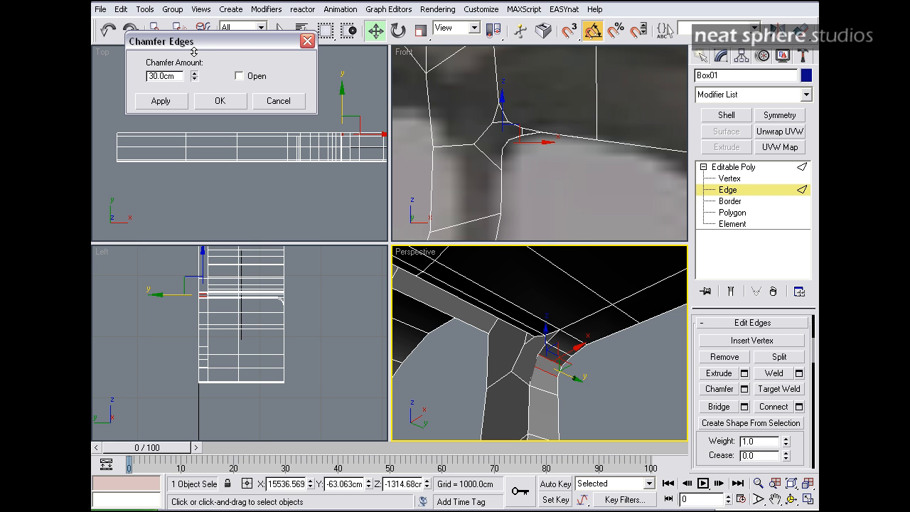
{"action": "left_click", "coordinate": [172, 104]}
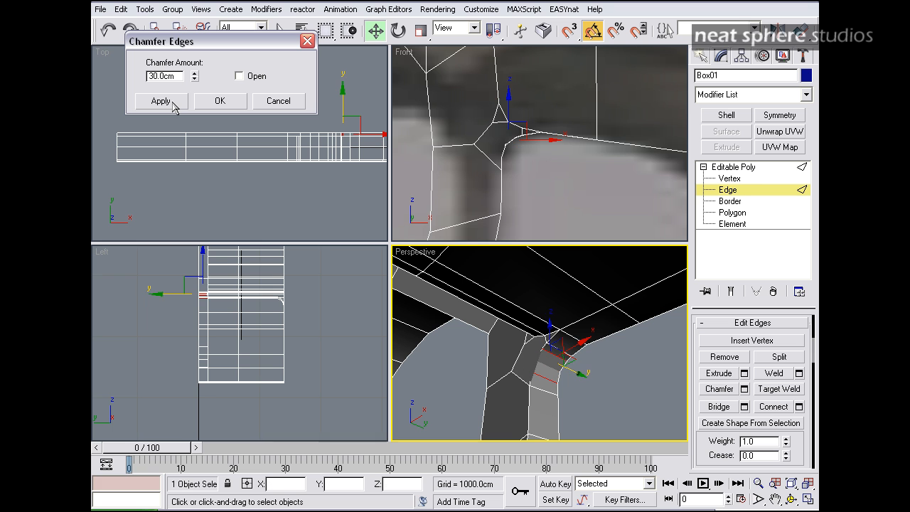
{"action": "left_click_drag", "start_coordinate": [195, 79], "coordinate": [196, 93]}
{"action": "left_click", "coordinate": [220, 100]}
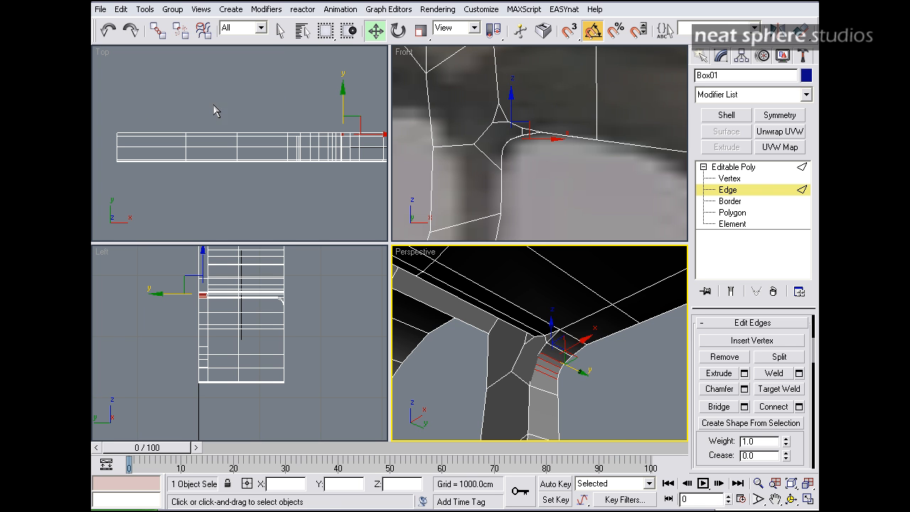
Turn the triangulation diagonals of the side face beside the rounded corner so they fan out from the opposite vertex
{"action": "middle_click_drag", "start_coordinate": [532, 376], "coordinate": [590, 386], "text": "alt"}
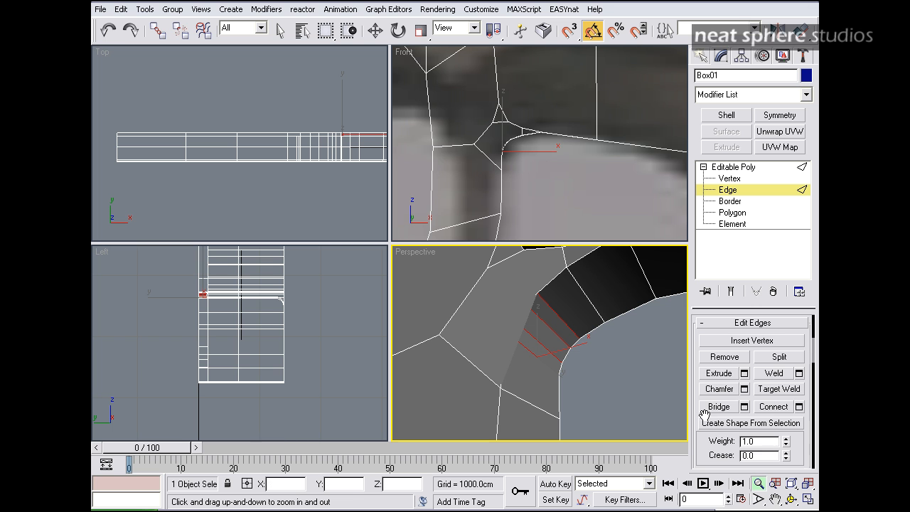
{"action": "scroll", "coordinate": [694, 407], "scroll_direction": "down", "scroll_amount": 5}
{"action": "left_click", "coordinate": [779, 344]}
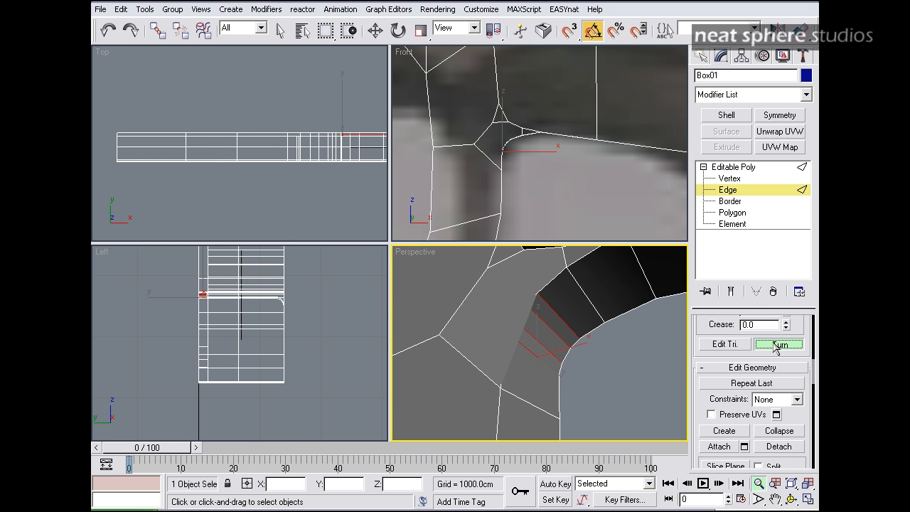
{"action": "left_click", "coordinate": [513, 353]}
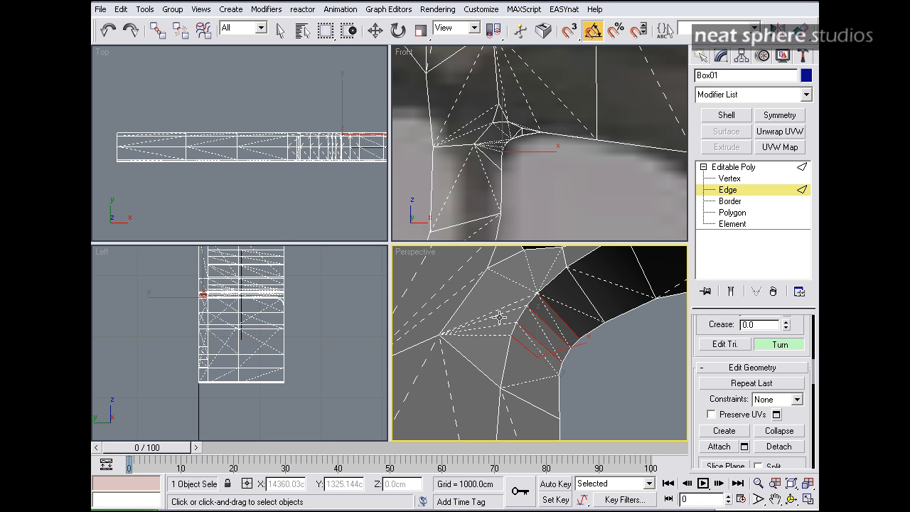
{"action": "mouse_move", "coordinate": [511, 334]}
{"action": "middle_mouse_down", "text": "alt"}
{"action": "mouse_move", "coordinate": [488, 371]}
{"action": "mouse_move", "coordinate": [503, 373]}
{"action": "middle_mouse_up", "text": "alt"}
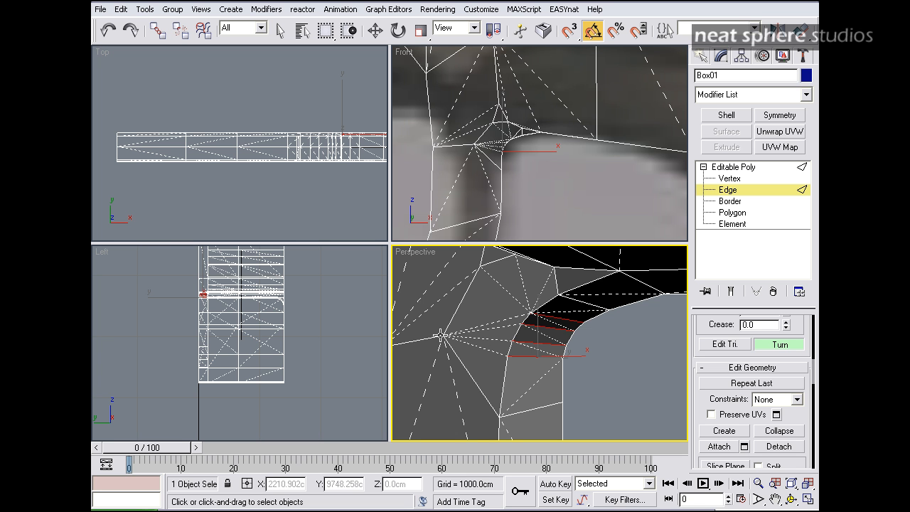
{"action": "middle_click_drag", "start_coordinate": [537, 349], "coordinate": [574, 334], "text": "alt"}
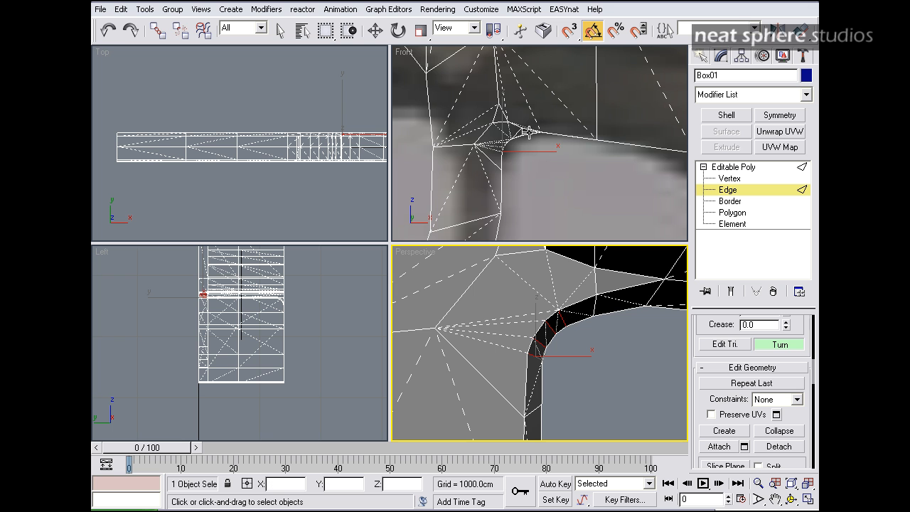
Raise the stock's underside vertices just behind the rounded trigger guard corner slightly in the Front view
{"action": "scroll", "coordinate": [504, 179], "scroll_direction": "down", "scroll_amount": 1}
{"action": "scroll", "coordinate": [504, 179], "scroll_direction": "up", "scroll_amount": 2}
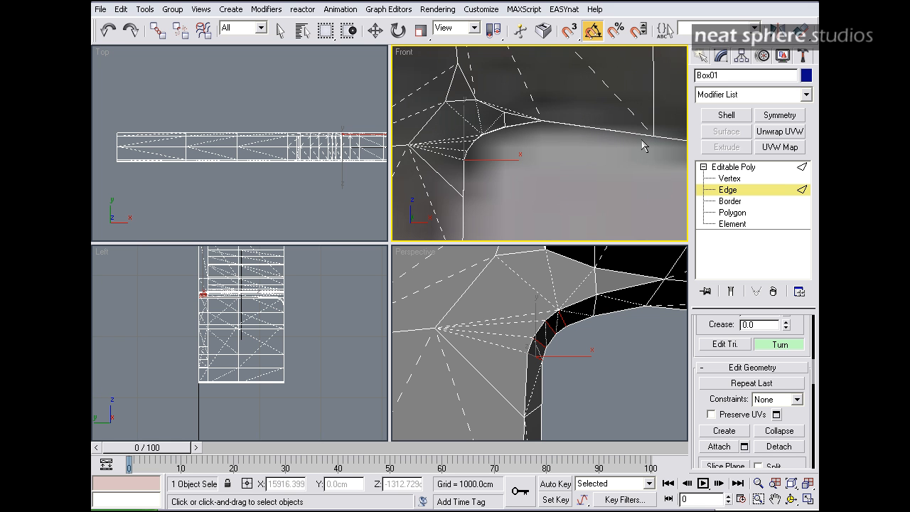
{"action": "left_click", "coordinate": [728, 179]}
{"action": "scroll", "coordinate": [504, 189], "scroll_direction": "up", "scroll_amount": 1}
{"action": "scroll", "coordinate": [521, 187], "scroll_direction": "down", "scroll_amount": 2}
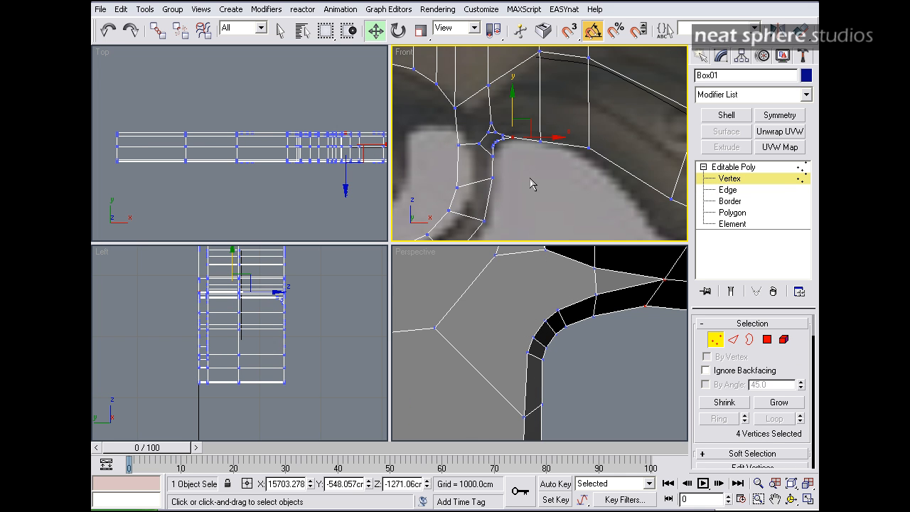
{"action": "left_click_drag", "start_coordinate": [555, 122], "coordinate": [527, 155]}
{"action": "left_click_drag", "start_coordinate": [540, 116], "coordinate": [539, 109]}
Lower the top-edge vertices of the first stock cross-section about 80 cm and shift them slightly toward the trigger guard
{"action": "middle_click_drag", "start_coordinate": [560, 106], "coordinate": [553, 199]}
{"action": "scroll", "coordinate": [552, 142], "scroll_direction": "down", "scroll_amount": 2}
{"action": "middle_click_drag", "start_coordinate": [551, 142], "coordinate": [505, 149]}
{"action": "scroll", "coordinate": [523, 140], "scroll_direction": "up", "scroll_amount": 2}
{"action": "left_click_drag", "start_coordinate": [529, 91], "coordinate": [497, 130]}
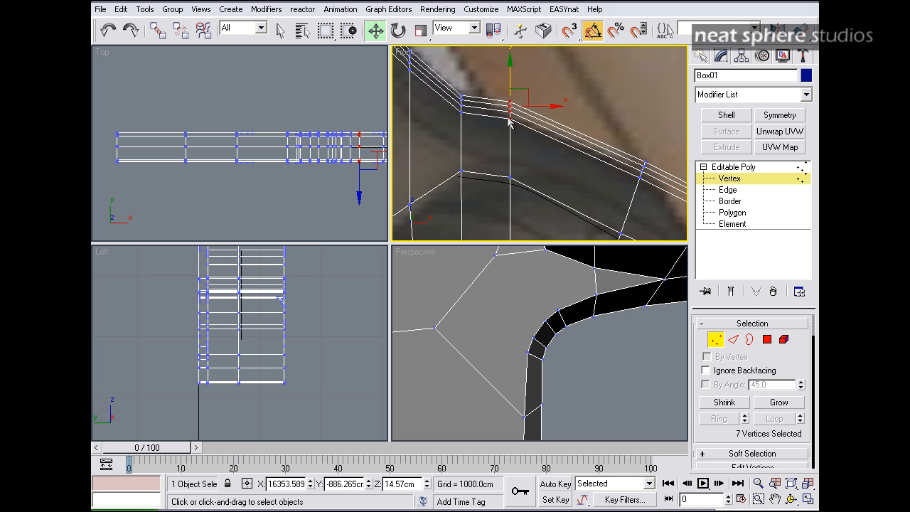
{"action": "left_click_drag", "start_coordinate": [509, 83], "coordinate": [509, 92]}
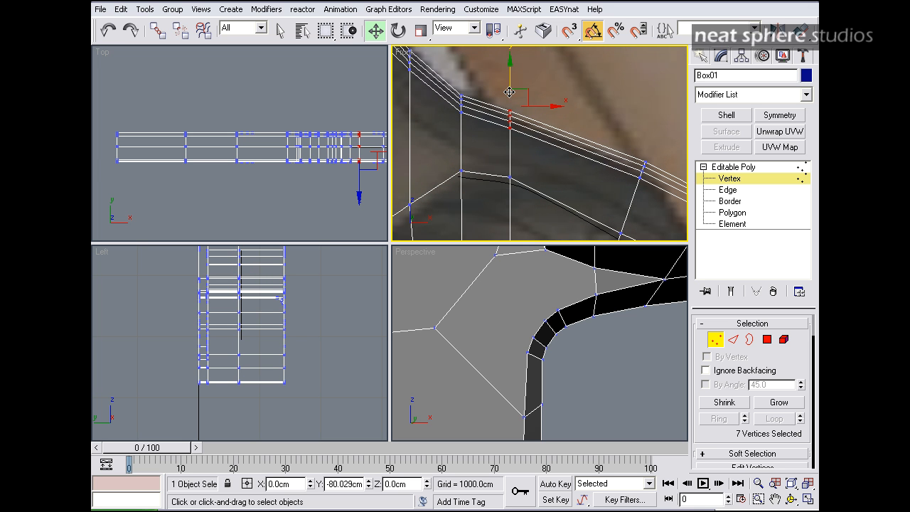
{"action": "left_click_drag", "start_coordinate": [526, 95], "coordinate": [518, 96]}
Shift the middle and underside vertices of the same stock cross-section slightly toward the trigger guard
{"action": "left_click_drag", "start_coordinate": [507, 182], "coordinate": [507, 181]}
{"action": "scroll", "coordinate": [501, 197], "scroll_direction": "down", "scroll_amount": 2}
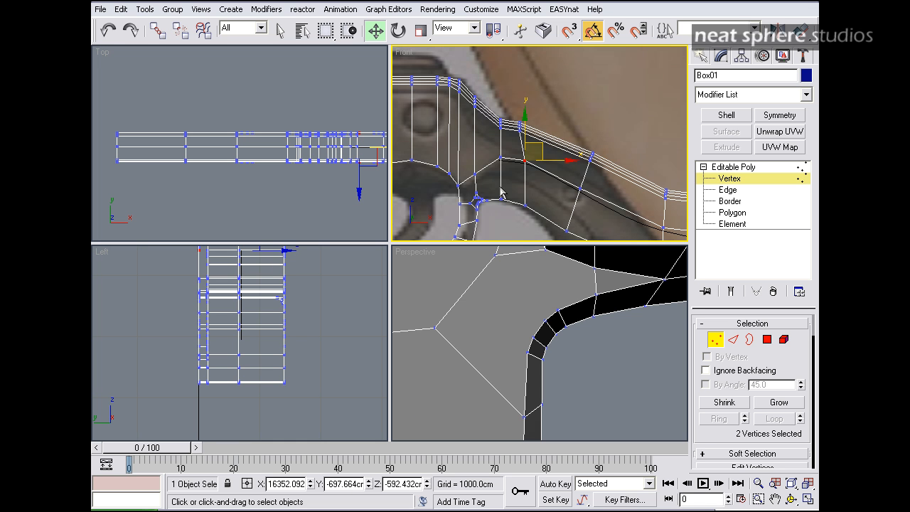
{"action": "left_click_drag", "start_coordinate": [539, 151], "coordinate": [534, 152]}
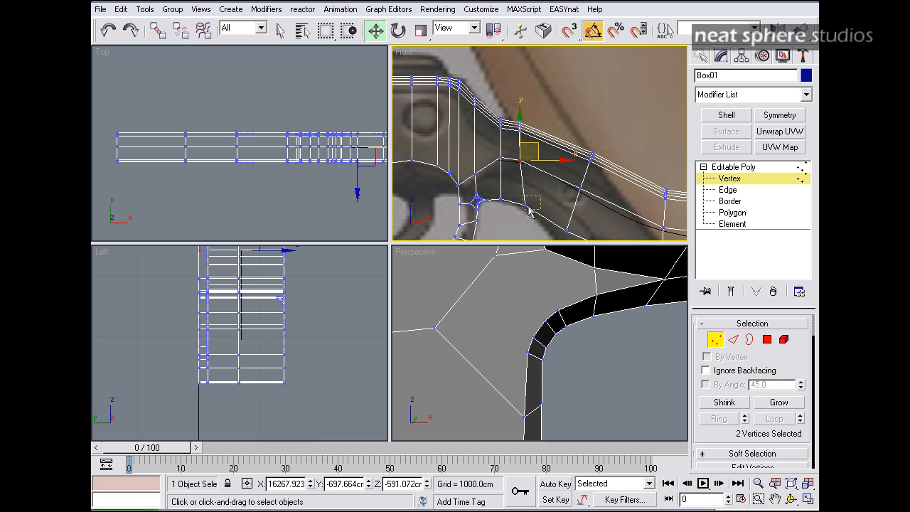
{"action": "left_click_drag", "start_coordinate": [542, 198], "coordinate": [507, 219]}
{"action": "left_click_drag", "start_coordinate": [540, 193], "coordinate": [536, 193]}
Move the underside vertices of the next two stock cross-sections and the second one's middle vertices forward along the reference contour
{"action": "middle_click_drag", "start_coordinate": [594, 219], "coordinate": [553, 144]}
{"action": "left_click_drag", "start_coordinate": [535, 140], "coordinate": [516, 147]}
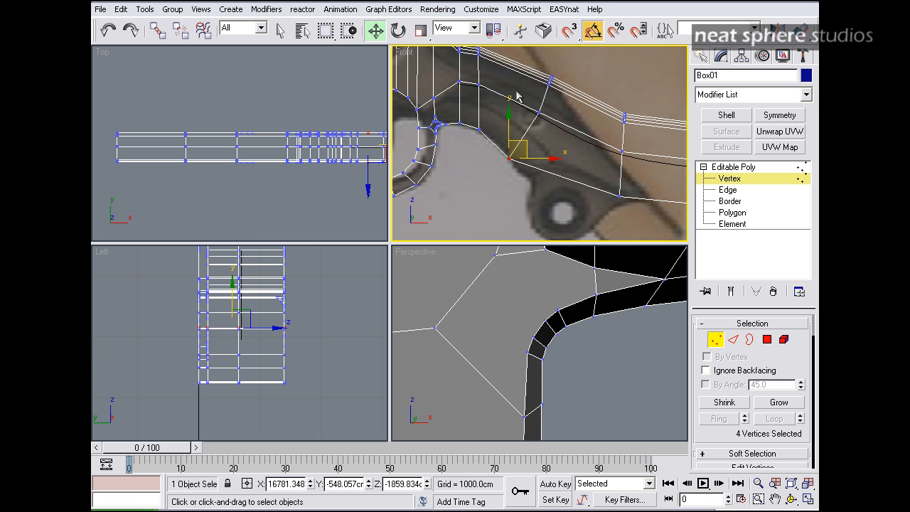
{"action": "middle_click_drag", "start_coordinate": [583, 137], "coordinate": [564, 142]}
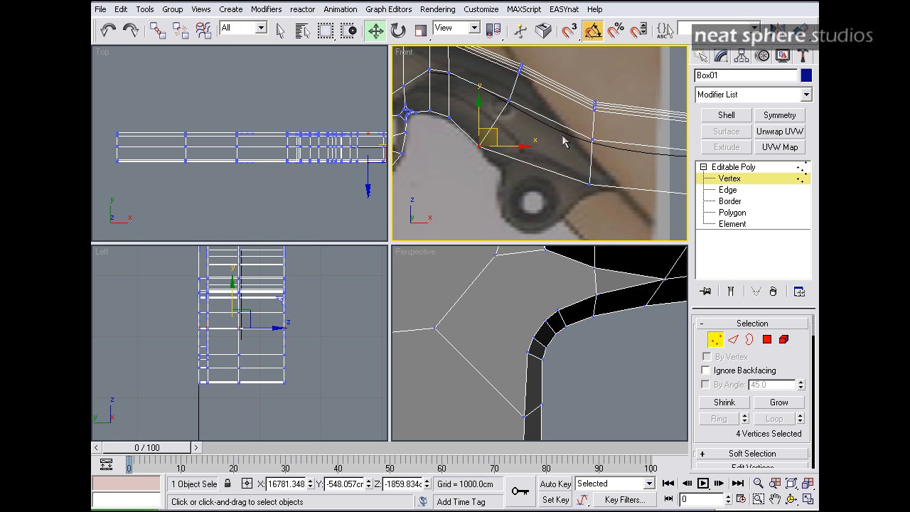
{"action": "left_click", "coordinate": [590, 184]}
{"action": "left_click_drag", "start_coordinate": [605, 174], "coordinate": [561, 158]}
{"action": "left_click_drag", "start_coordinate": [605, 130], "coordinate": [574, 124]}
Move the second cross-section's top-edge vertices forward and up, rotate them -25 degrees and fine-tune their position in line with the section
{"action": "scroll", "coordinate": [530, 177], "scroll_direction": "down", "scroll_amount": 3}
{"action": "scroll", "coordinate": [530, 182], "scroll_direction": "down", "scroll_amount": 3}
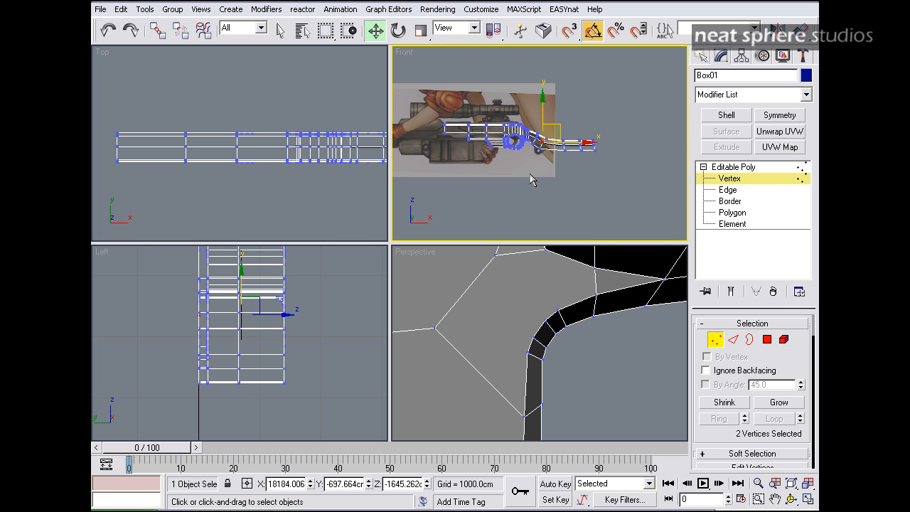
{"action": "scroll", "coordinate": [530, 179], "scroll_direction": "up", "scroll_amount": 5}
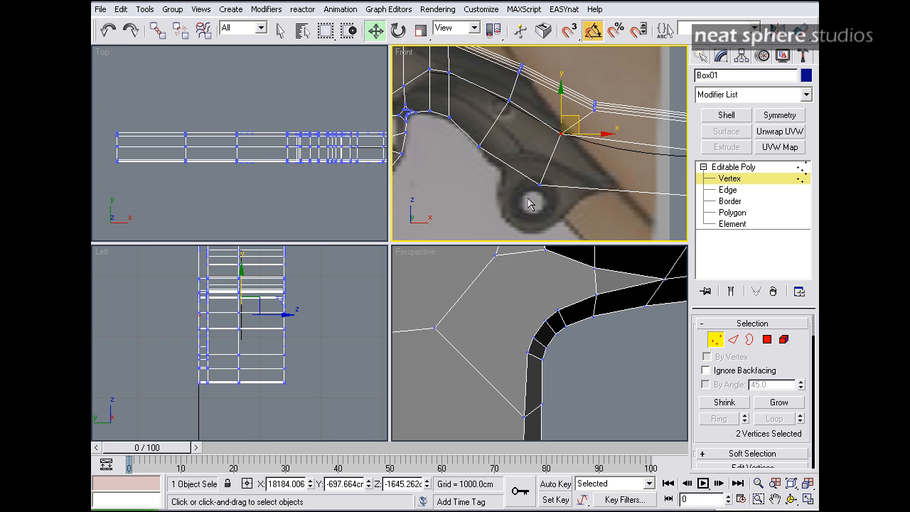
{"action": "scroll", "coordinate": [533, 198], "scroll_direction": "up", "scroll_amount": 2}
{"action": "scroll", "coordinate": [558, 171], "scroll_direction": "down", "scroll_amount": 2}
{"action": "middle_click_drag", "start_coordinate": [617, 103], "coordinate": [560, 138]}
{"action": "left_click_drag", "start_coordinate": [557, 132], "coordinate": [501, 157]}
{"action": "left_click_drag", "start_coordinate": [553, 131], "coordinate": [528, 119]}
{"action": "key", "text": "e"}
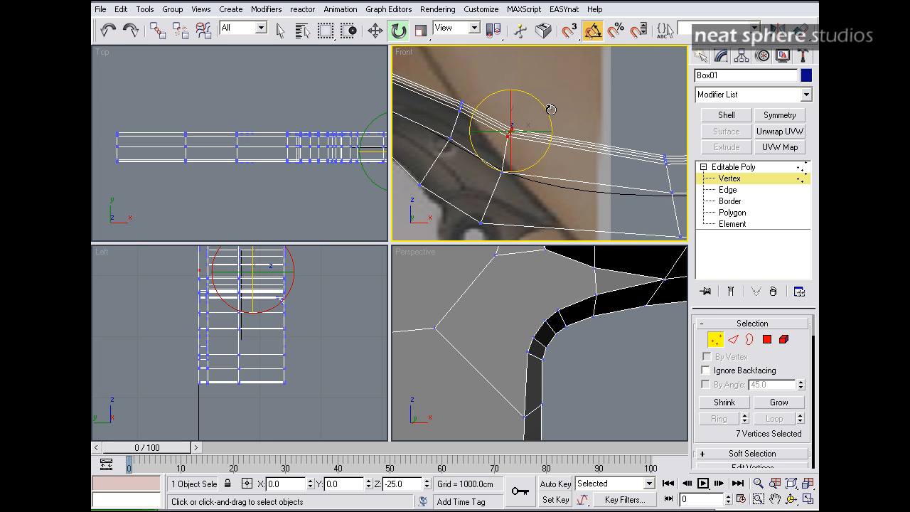
{"action": "key", "text": "w"}
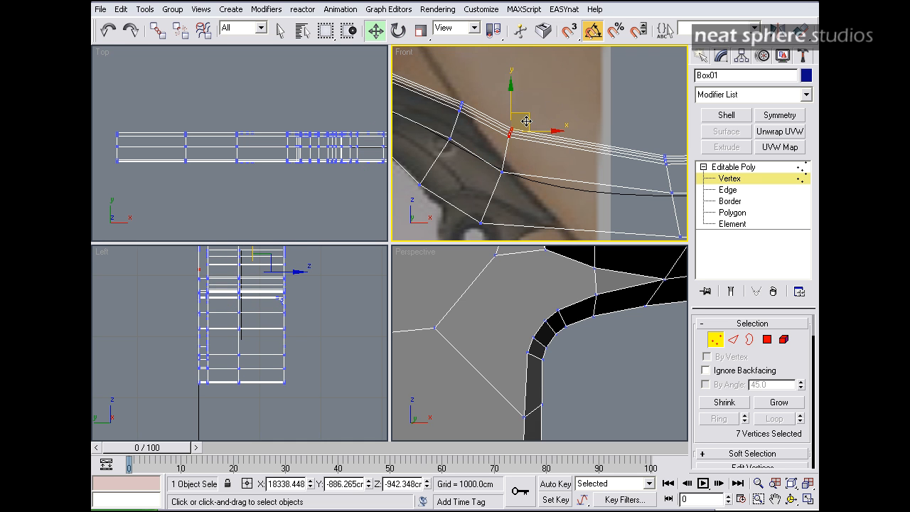
{"action": "left_click_drag", "start_coordinate": [531, 123], "coordinate": [531, 124]}
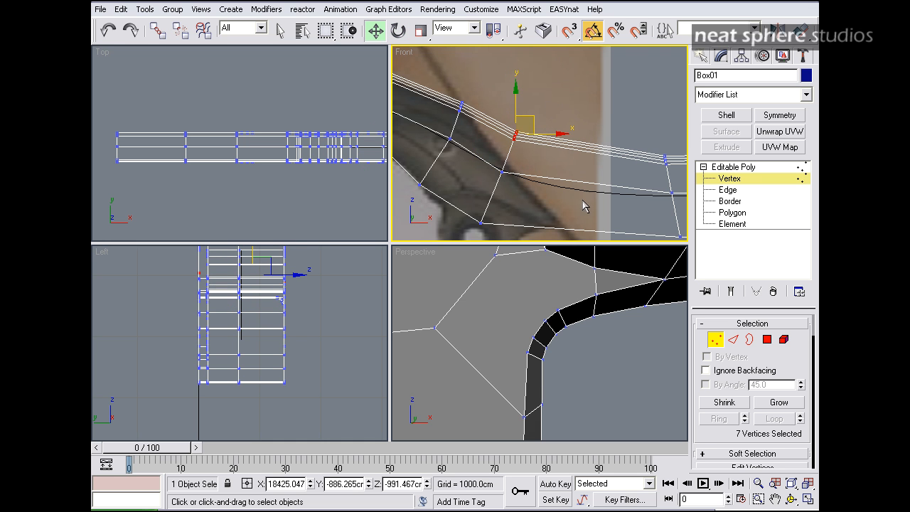
Lower the underside vertices of the stock's last three cross-sections, and pull those of the middle one down further
{"action": "scroll", "coordinate": [566, 180], "scroll_direction": "up", "scroll_amount": 2}
{"action": "scroll", "coordinate": [529, 118], "scroll_direction": "down", "scroll_amount": 4}
{"action": "middle_click_drag", "start_coordinate": [553, 154], "coordinate": [554, 178]}
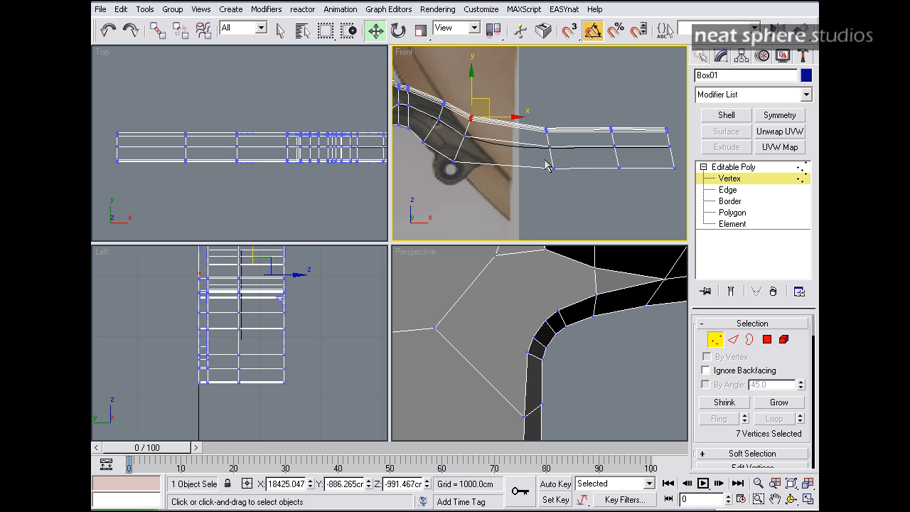
{"action": "left_click_drag", "start_coordinate": [657, 183], "coordinate": [658, 184]}
{"action": "left_click_drag", "start_coordinate": [614, 136], "coordinate": [610, 152]}
{"action": "middle_click_drag", "start_coordinate": [682, 178], "coordinate": [666, 171]}
{"action": "left_click_drag", "start_coordinate": [579, 197], "coordinate": [568, 193]}
{"action": "left_click_drag", "start_coordinate": [588, 152], "coordinate": [586, 180]}
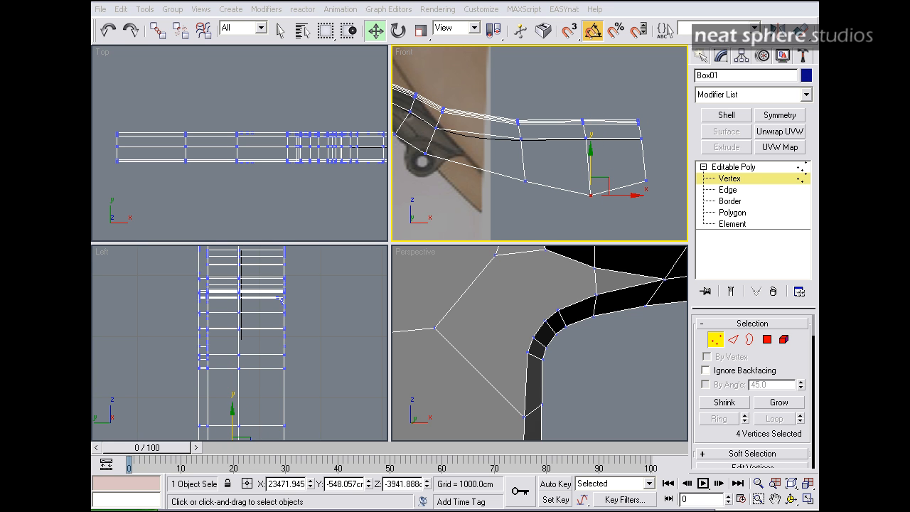